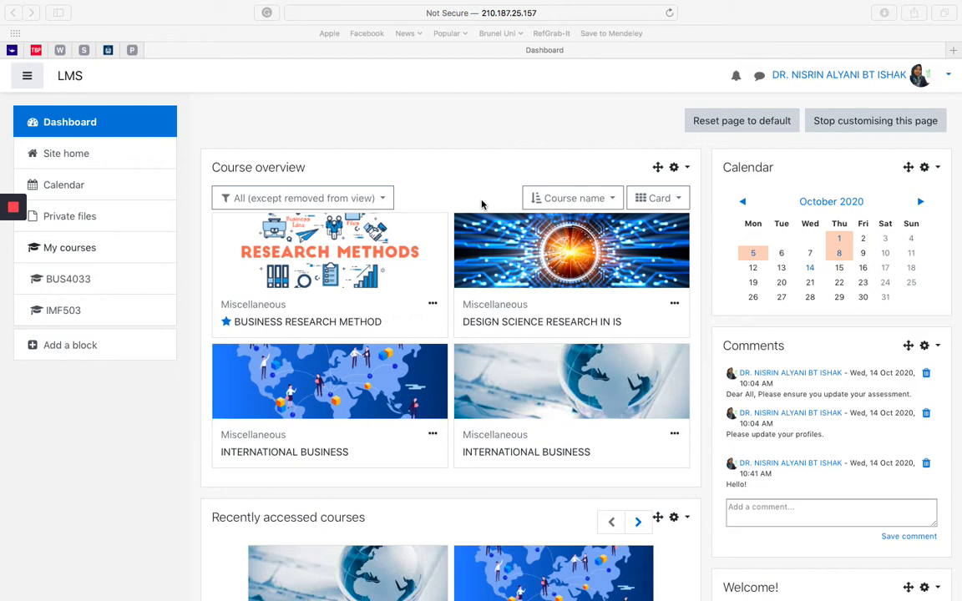
Step: Open the second INTERNATIONAL BUSINESS course (BUS301) in the course overview and toggle its editing mode off and back on
{"action": "left_click", "coordinate": [618, 392]}
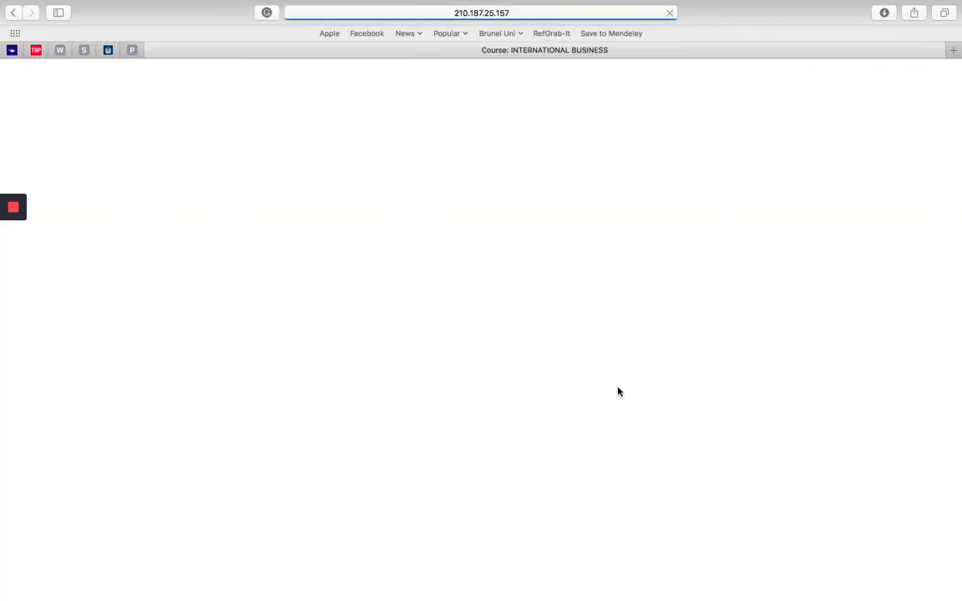
{"action": "scroll", "coordinate": [618, 392], "scroll_direction": "down", "scroll_amount": 10}
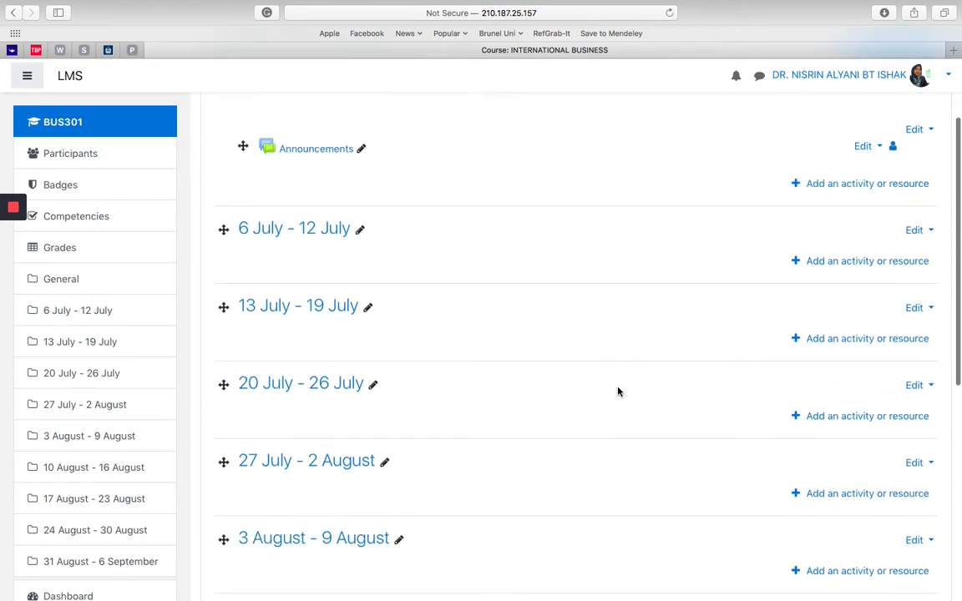
{"action": "scroll", "coordinate": [618, 391], "scroll_direction": "up", "scroll_amount": 6}
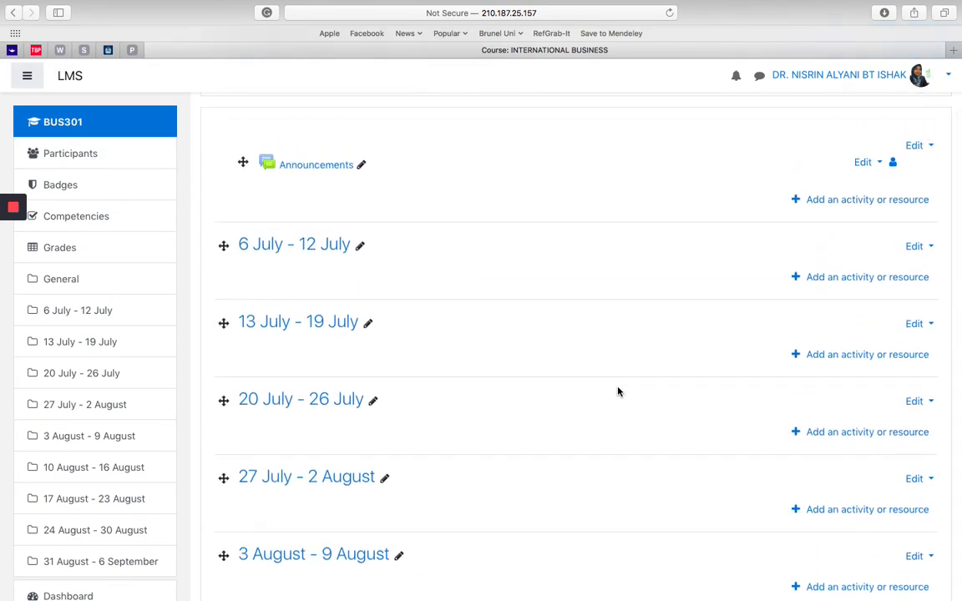
{"action": "scroll", "coordinate": [618, 392], "scroll_direction": "up", "scroll_amount": 2}
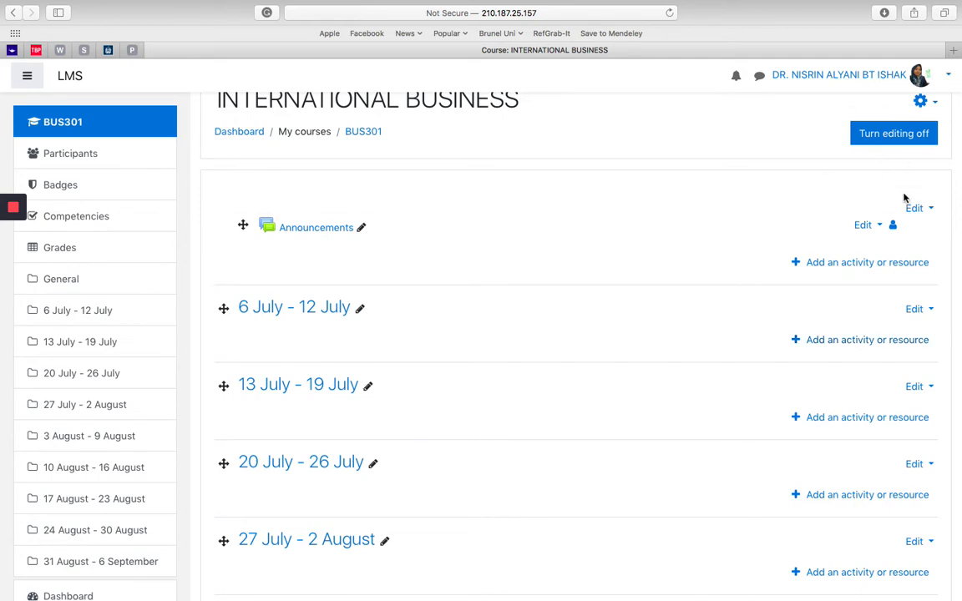
{"action": "left_click", "coordinate": [914, 135]}
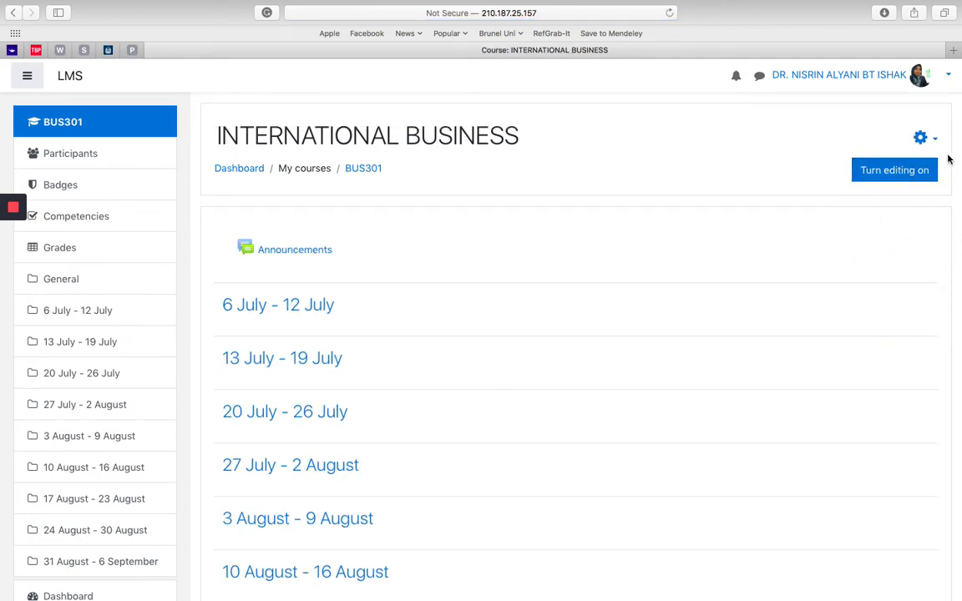
{"action": "left_click", "coordinate": [899, 175]}
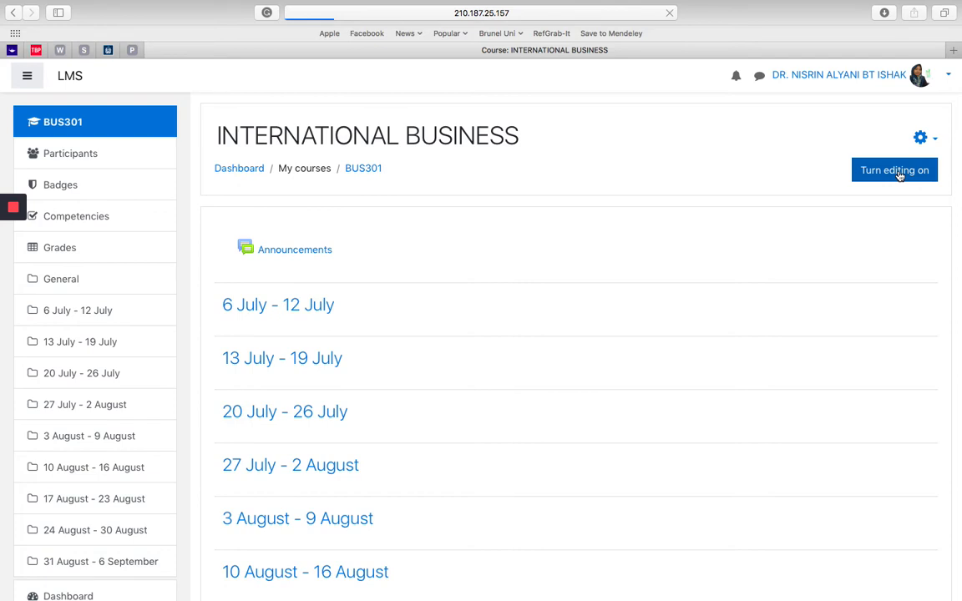
Step: Rename the "6 July - 12 July" course section as "Course Outcome Survey"
{"action": "scroll", "coordinate": [673, 285], "scroll_direction": "down", "scroll_amount": 1}
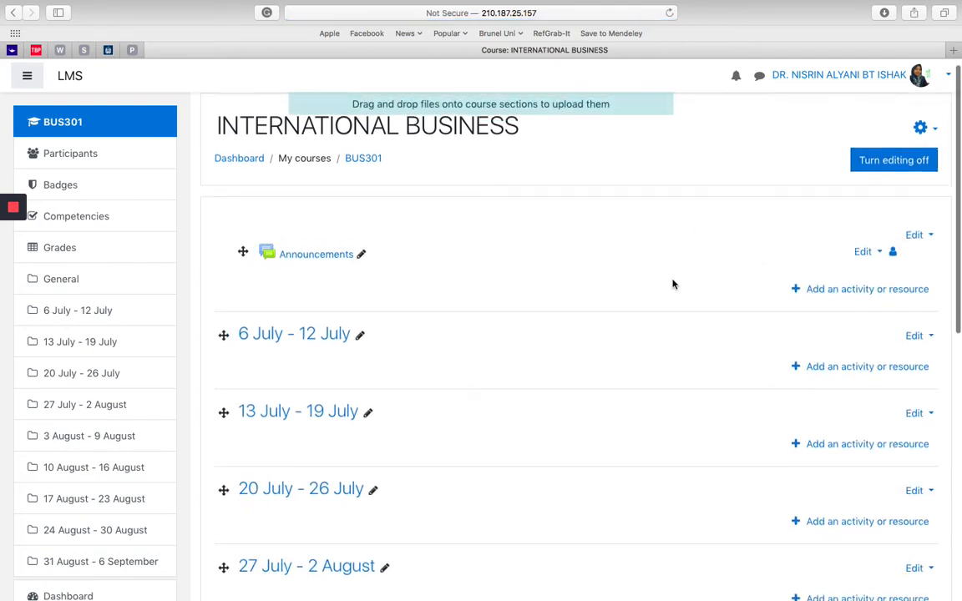
{"action": "scroll", "coordinate": [673, 285], "scroll_direction": "down", "scroll_amount": 1}
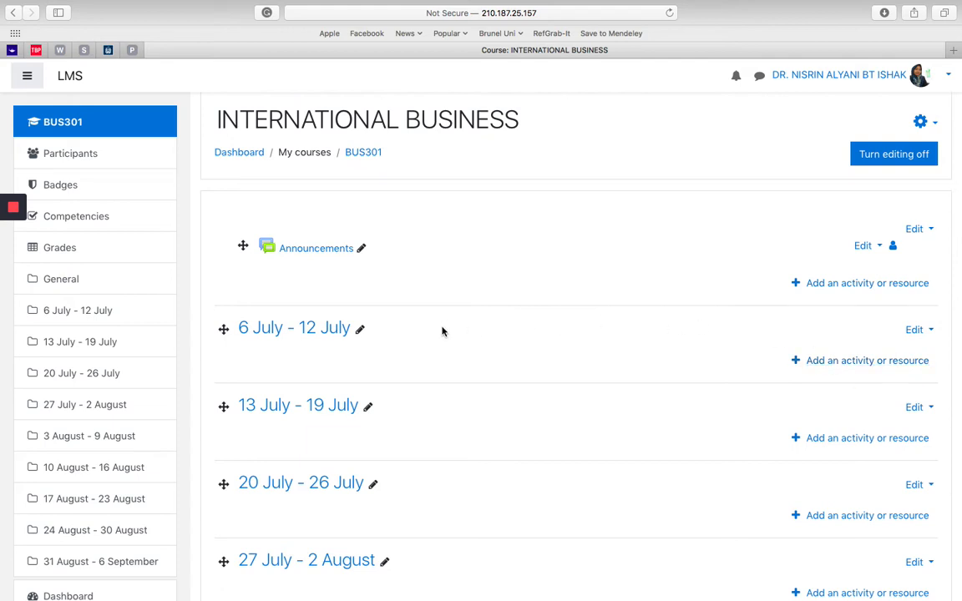
{"action": "left_click", "coordinate": [361, 332]}
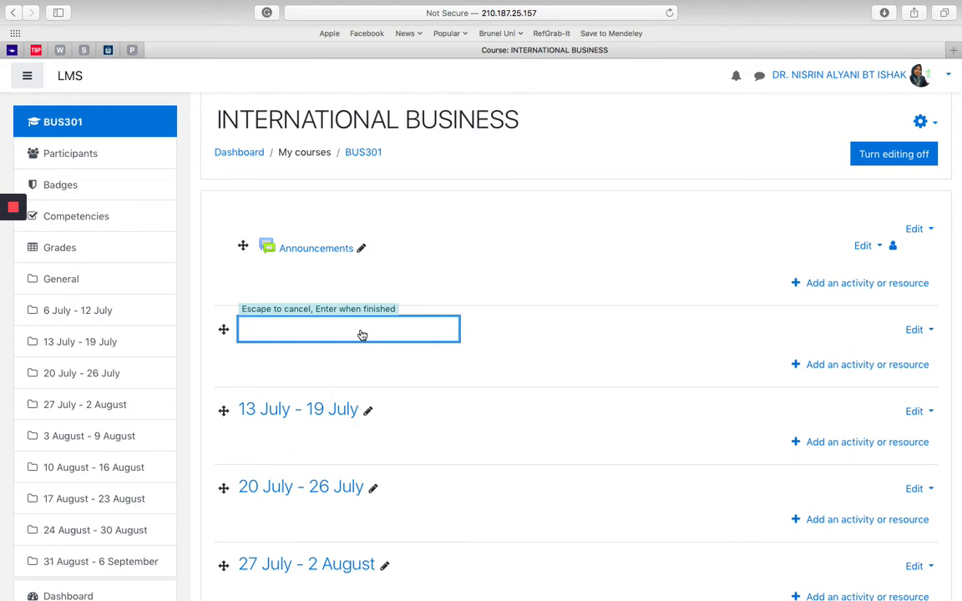
{"action": "type", "text": "Course Outcome S"}
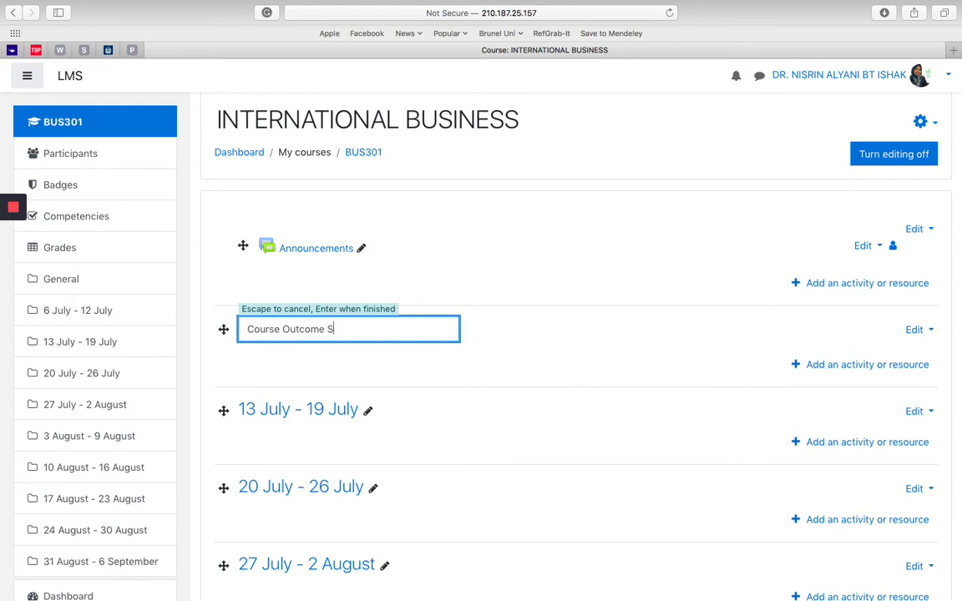
{"action": "type", "text": "urvey"}
{"action": "key", "text": "Return"}
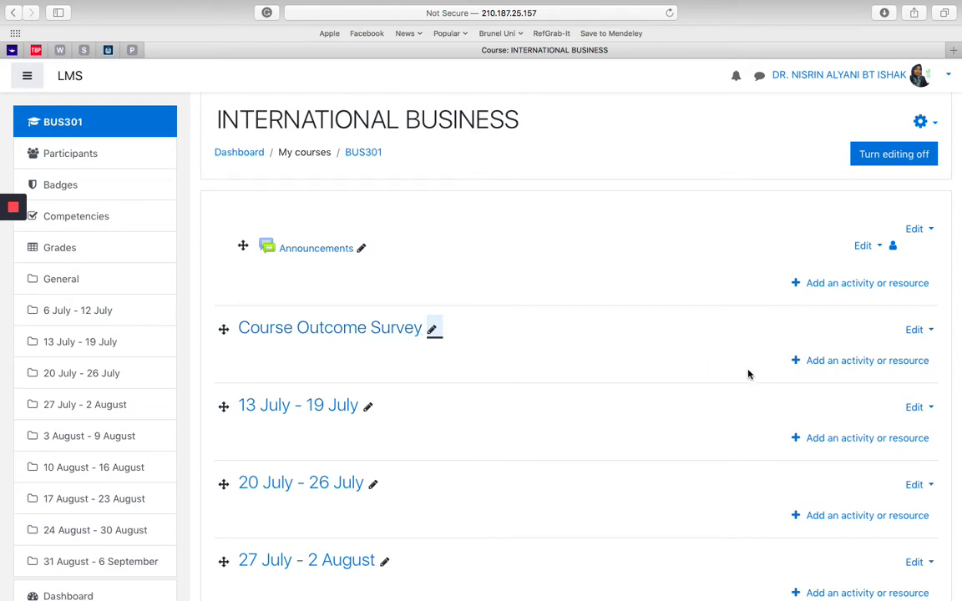
Step: Add a Feedback activity to the Course Outcome Survey section and name it "Course Outcome Survey"
{"action": "left_click", "coordinate": [865, 360]}
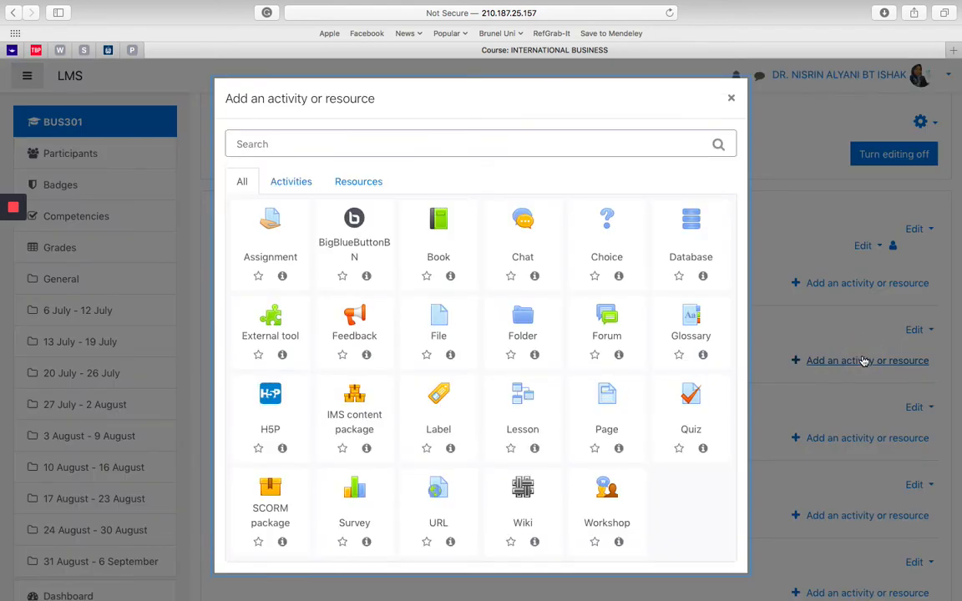
{"action": "left_click", "coordinate": [357, 330]}
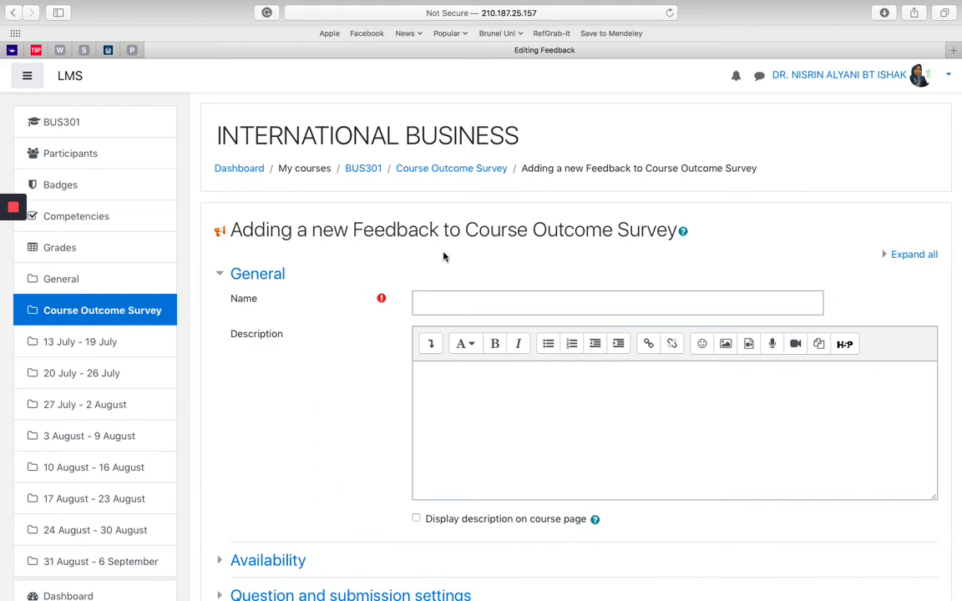
{"action": "left_click", "coordinate": [469, 299]}
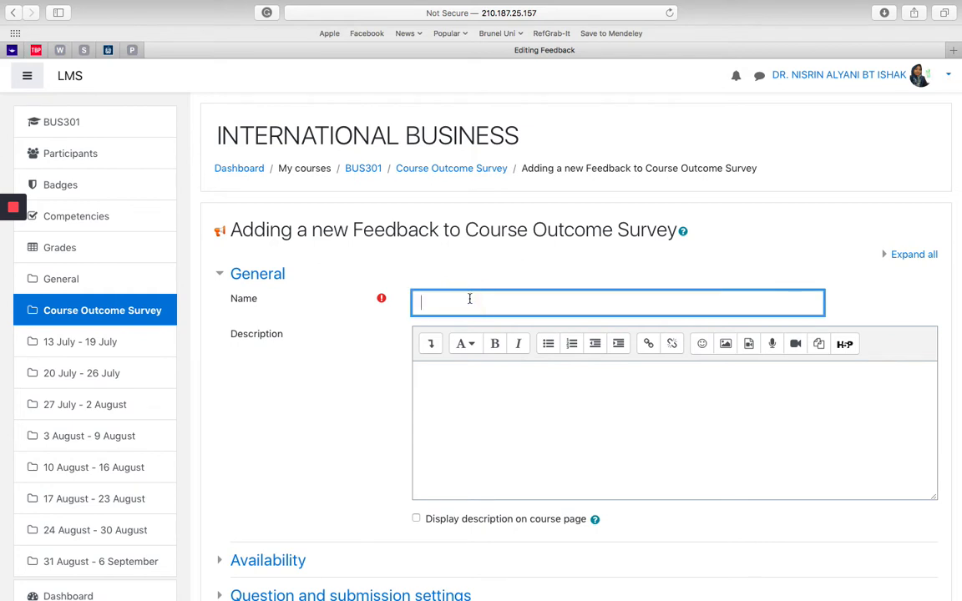
{"action": "type", "text": "Course Outcome Survey"}
Step: Write the description "Dear Students, Please fill in this form. Thank you" on three lines and display it on the course page
{"action": "left_click", "coordinate": [459, 364]}
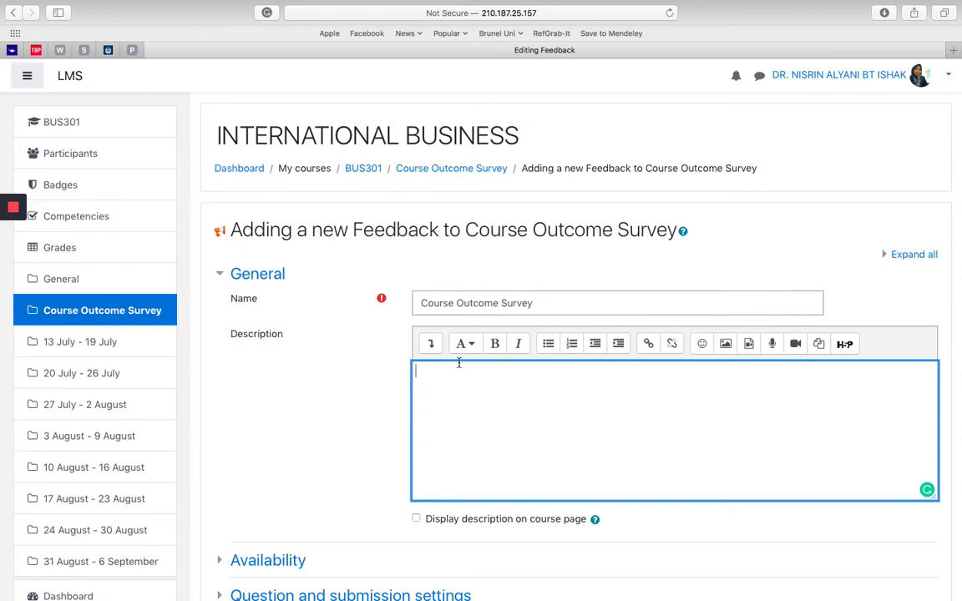
{"action": "type", "text": "Dear Students,"}
{"action": "key", "text": "Return"}
{"action": "type", "text": "P"}
{"action": "type", "text": "lease"}
{"action": "type", "text": " fill in"}
{"action": "type", "text": " this fo"}
{"action": "type", "text": "rm"}
{"action": "type", "text": " a"}
{"action": "key", "text": "BackSpace"}
{"action": "key", "text": "BackSpace"}
{"action": "type", "text": "."}
{"action": "key", "text": "Return"}
{"action": "type", "text": "Thank "}
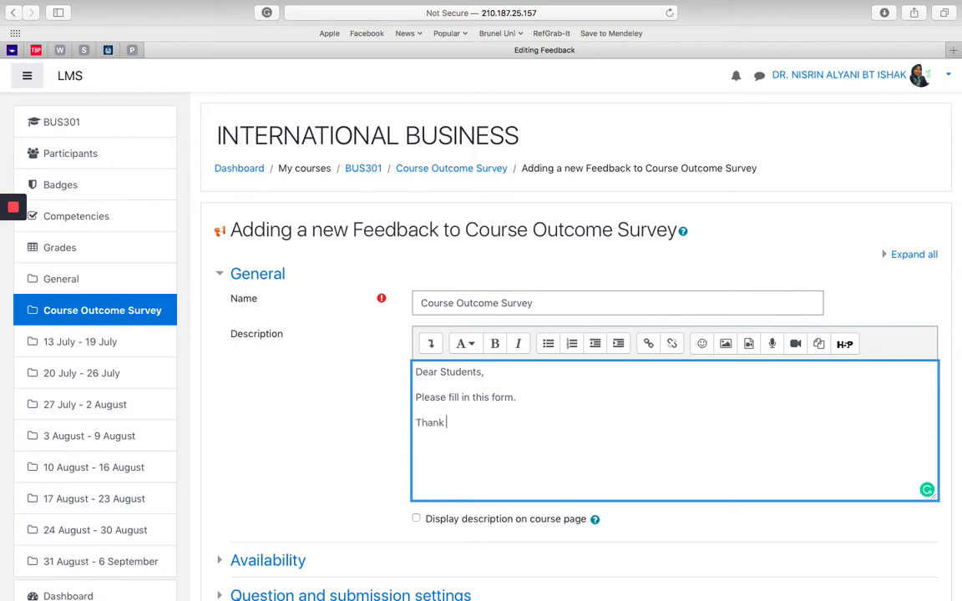
{"action": "type", "text": "you"}
{"action": "left_click", "coordinate": [416, 519]}
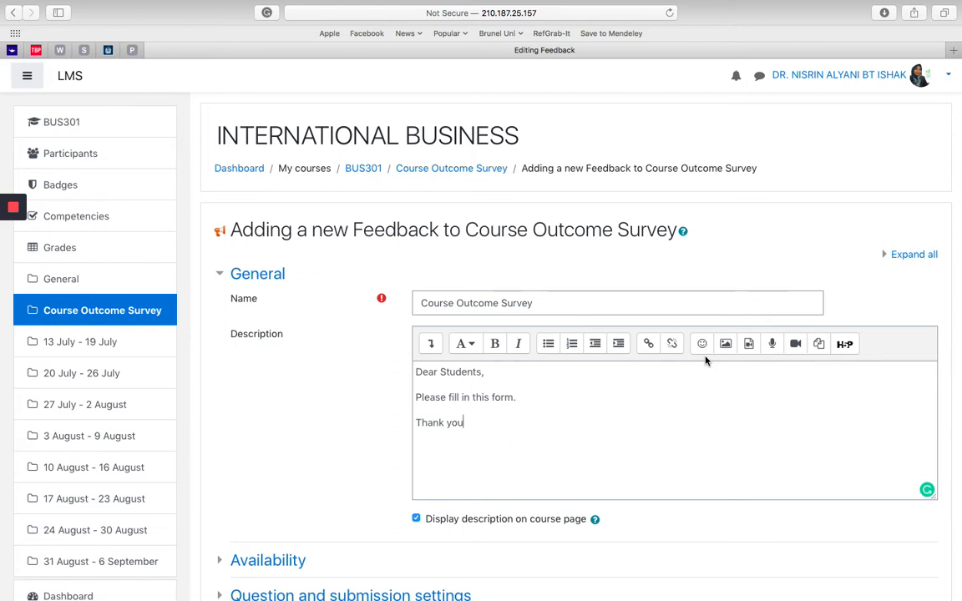
{"action": "left_click", "coordinate": [337, 463]}
Step: Enable both availability limits for the feedback and allow answers from 20 October 2020 at 08:00
{"action": "scroll", "coordinate": [338, 464], "scroll_direction": "down", "scroll_amount": 4}
{"action": "scroll", "coordinate": [337, 464], "scroll_direction": "down", "scroll_amount": 2}
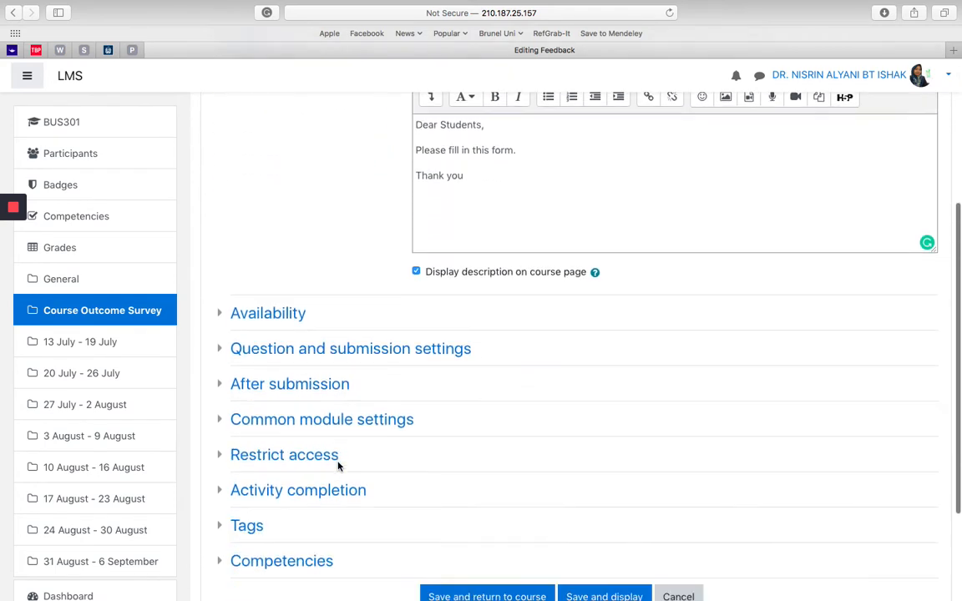
{"action": "left_click", "coordinate": [222, 316]}
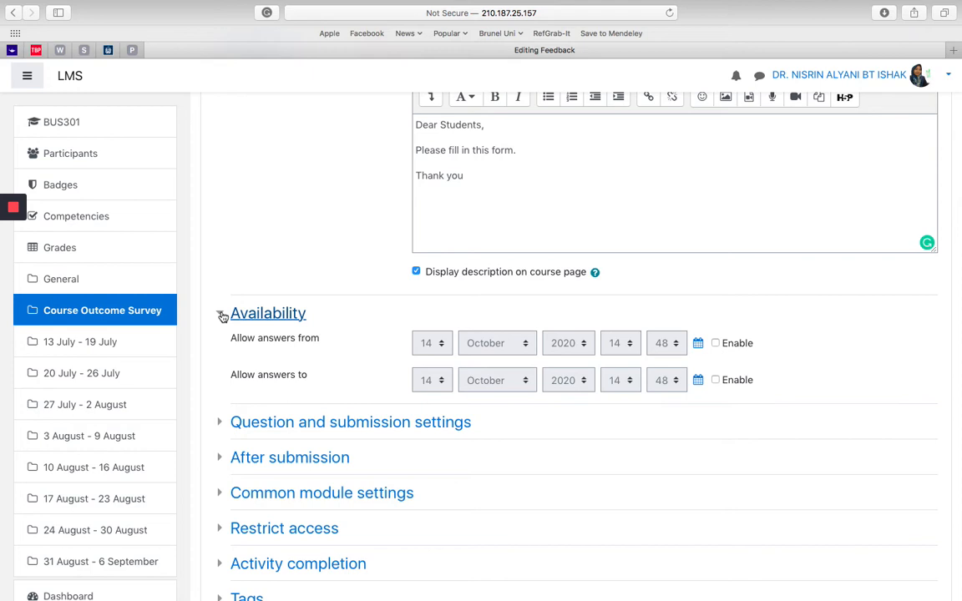
{"action": "left_click", "coordinate": [716, 344]}
{"action": "left_click", "coordinate": [716, 380]}
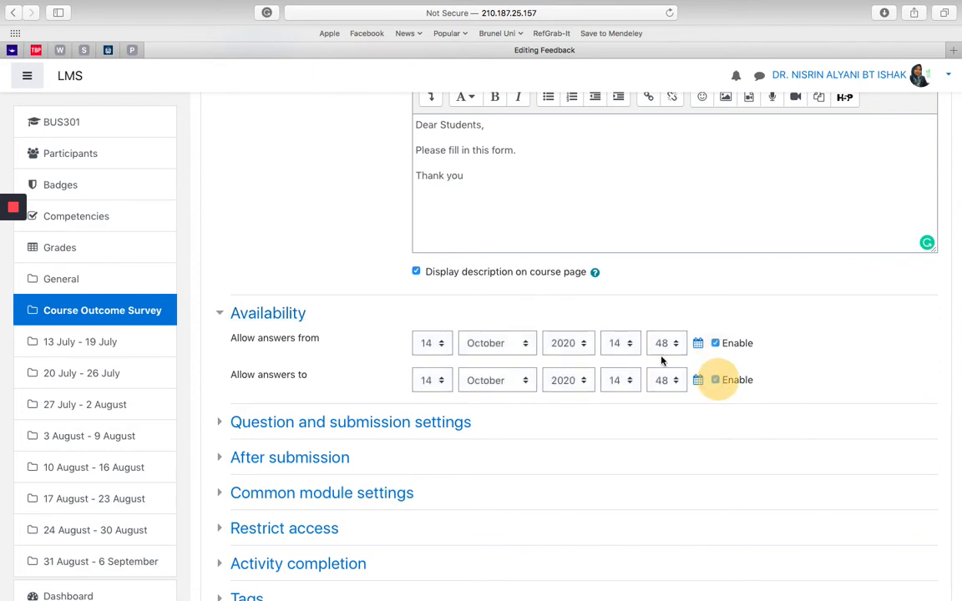
{"action": "left_click", "coordinate": [445, 345]}
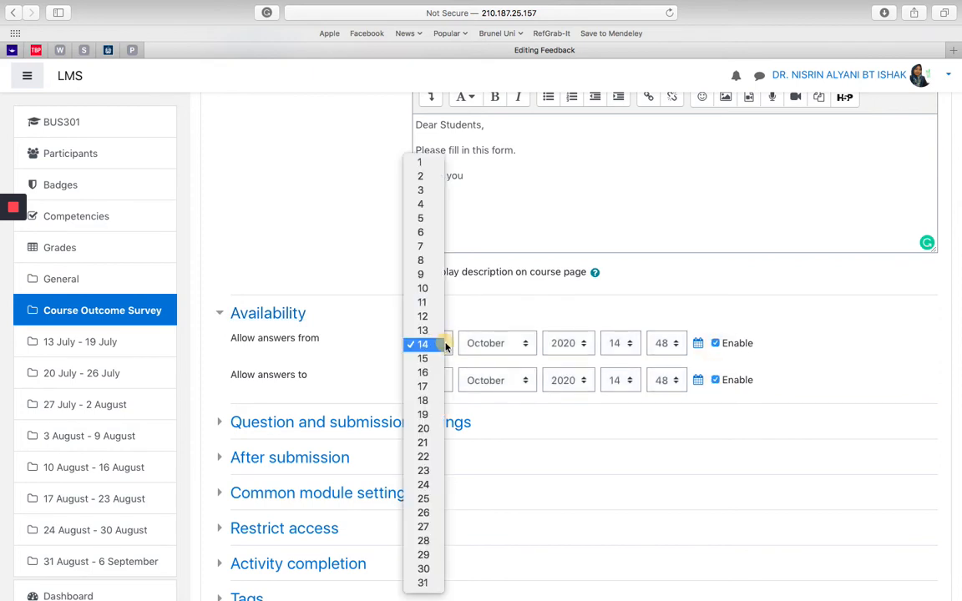
{"action": "left_click", "coordinate": [424, 429]}
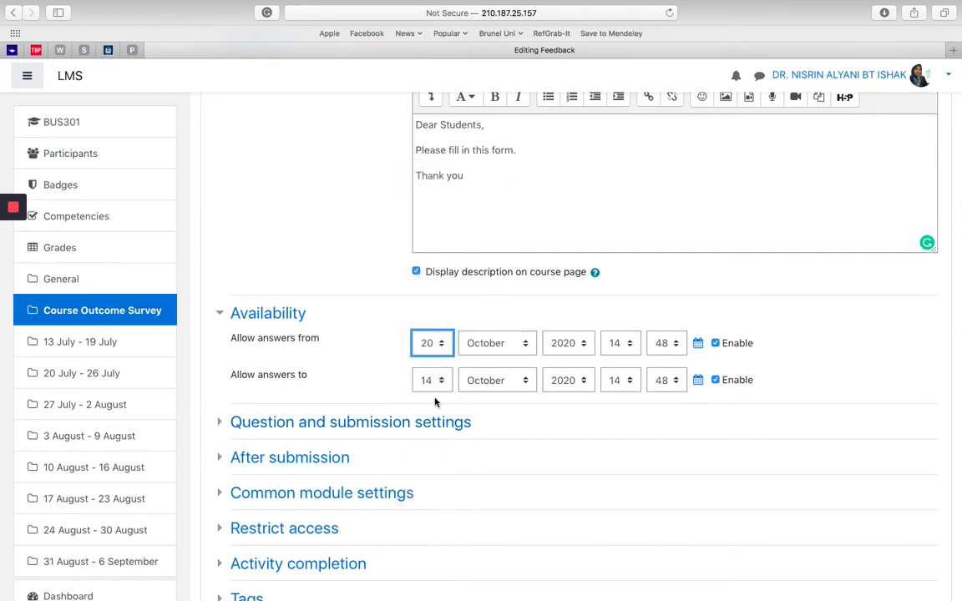
{"action": "left_click", "coordinate": [626, 343]}
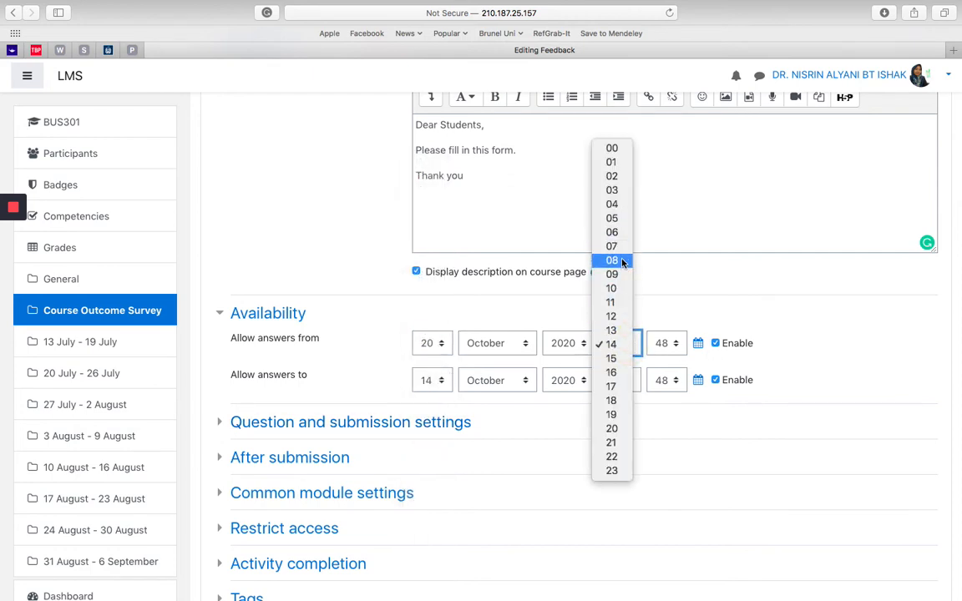
{"action": "left_click", "coordinate": [619, 260]}
{"action": "left_click", "coordinate": [672, 349]}
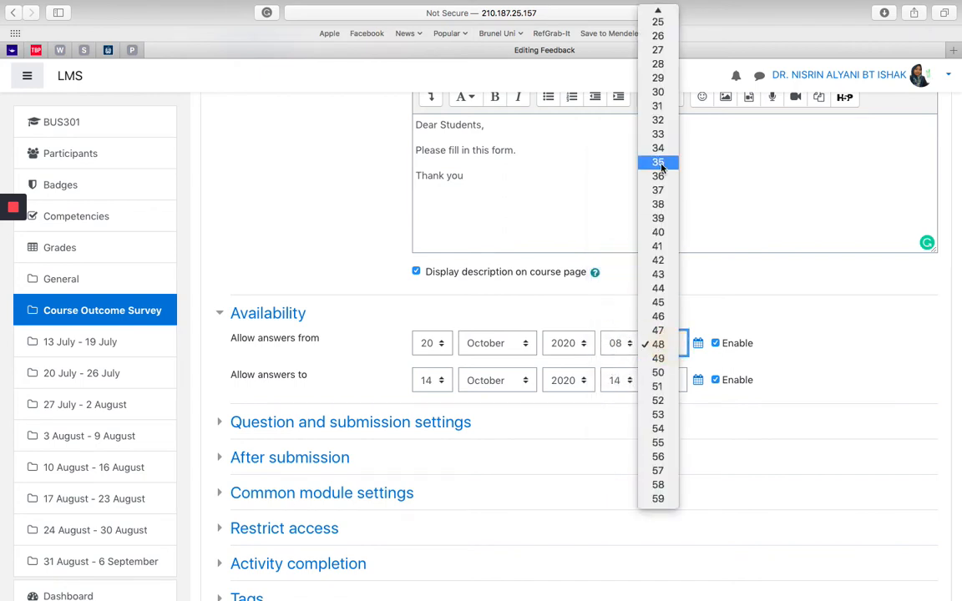
{"action": "left_click", "coordinate": [664, 14]}
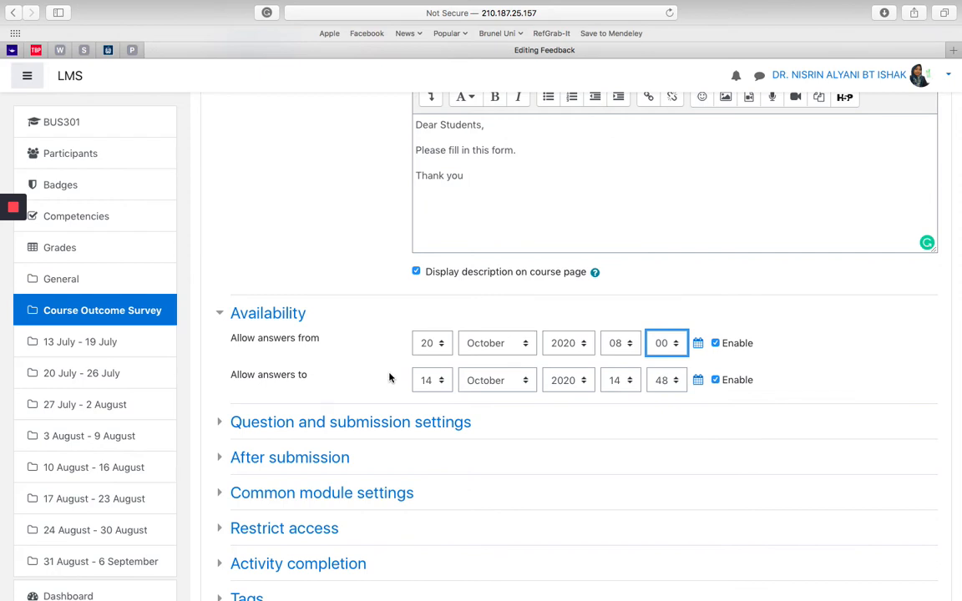
Step: Allow answers to 20 October 2020 at 14:00 and collapse the Availability settings
{"action": "left_click", "coordinate": [429, 382]}
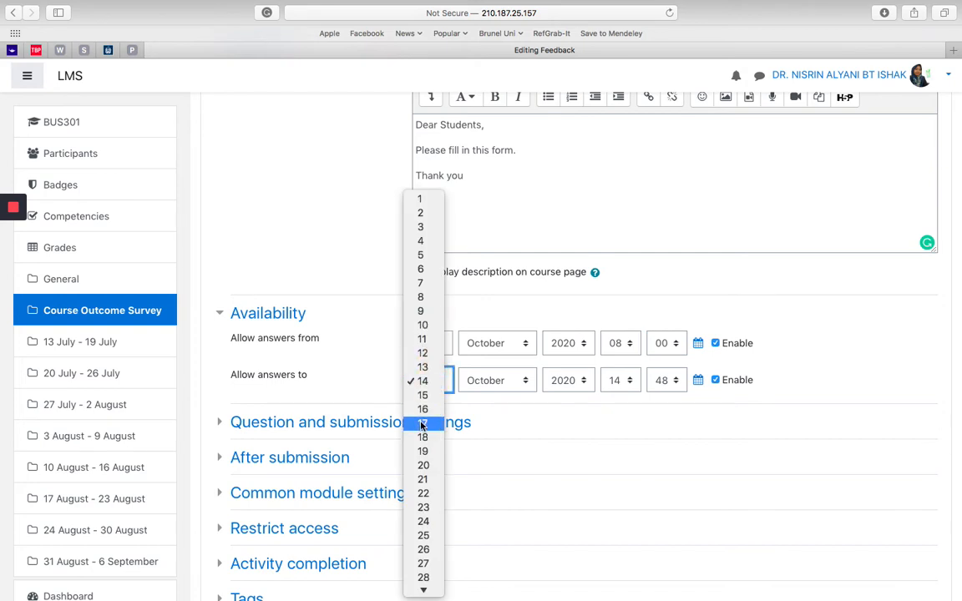
{"action": "left_click", "coordinate": [423, 465]}
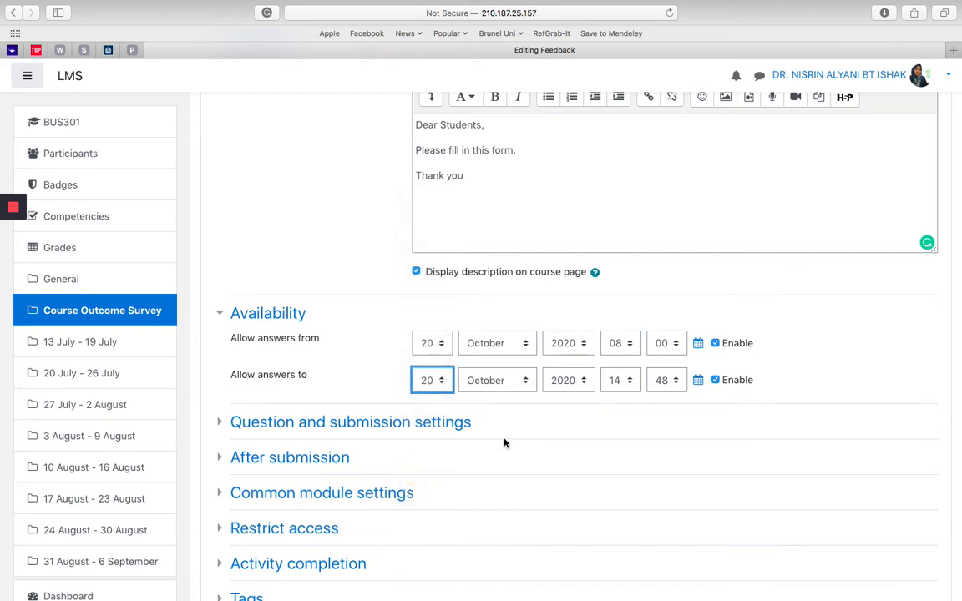
{"action": "left_click", "coordinate": [676, 384]}
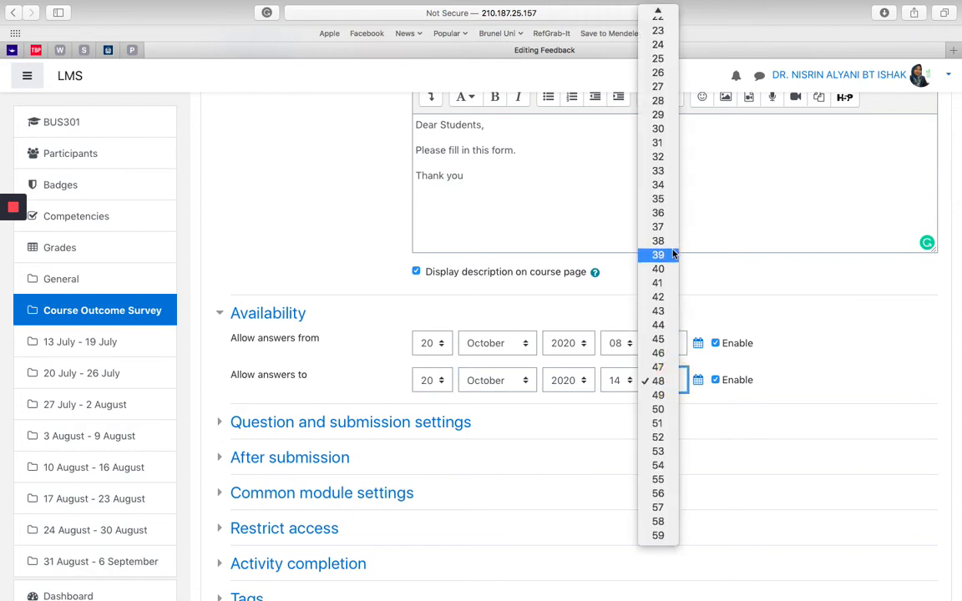
{"action": "scroll", "coordinate": [672, 253], "scroll_direction": "up", "scroll_amount": 5}
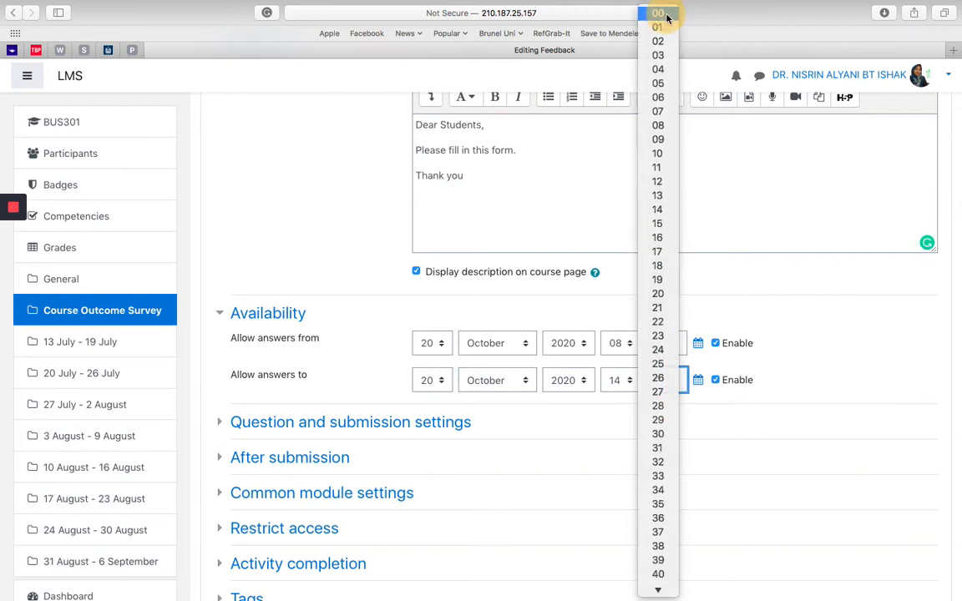
{"action": "left_click", "coordinate": [666, 14]}
{"action": "scroll", "coordinate": [770, 380], "scroll_direction": "down", "scroll_amount": 1}
{"action": "scroll", "coordinate": [771, 382], "scroll_direction": "down", "scroll_amount": 3}
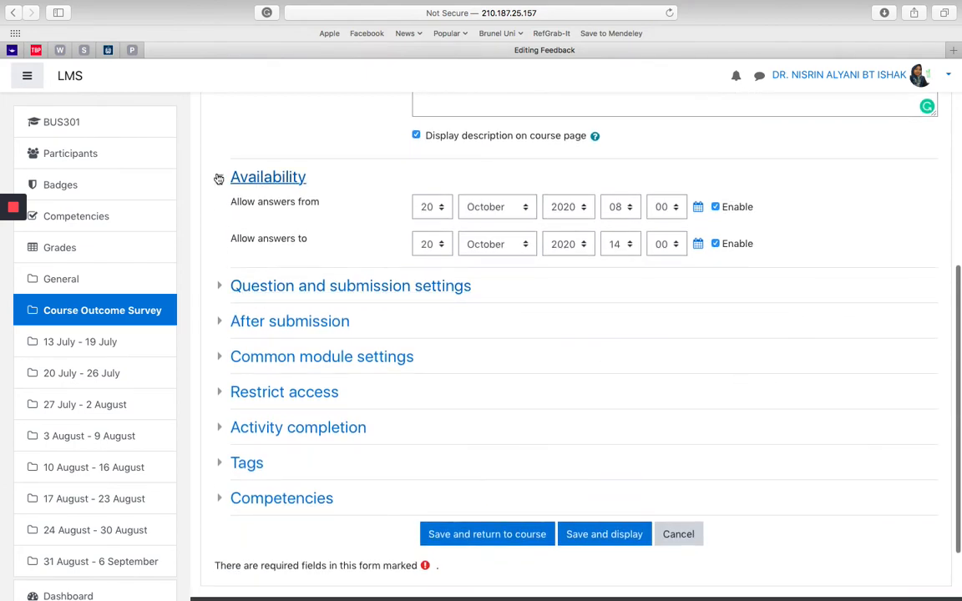
{"action": "left_click", "coordinate": [219, 177]}
Step: Set Record user names to "User's name will be logged and shown with answers" and keep Allow multiple submissions at No
{"action": "left_click", "coordinate": [219, 214]}
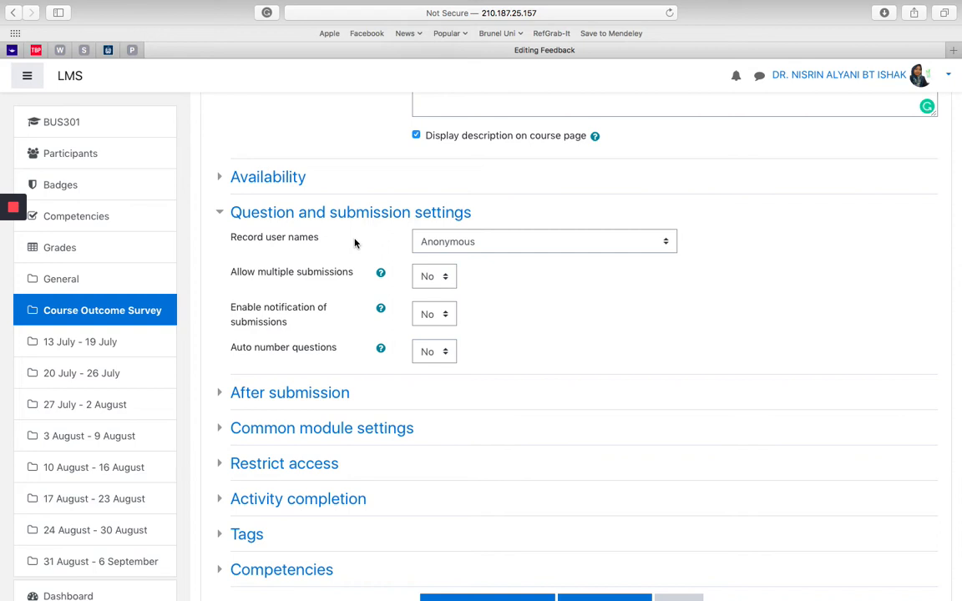
{"action": "left_click", "coordinate": [475, 244]}
{"action": "left_click", "coordinate": [475, 257]}
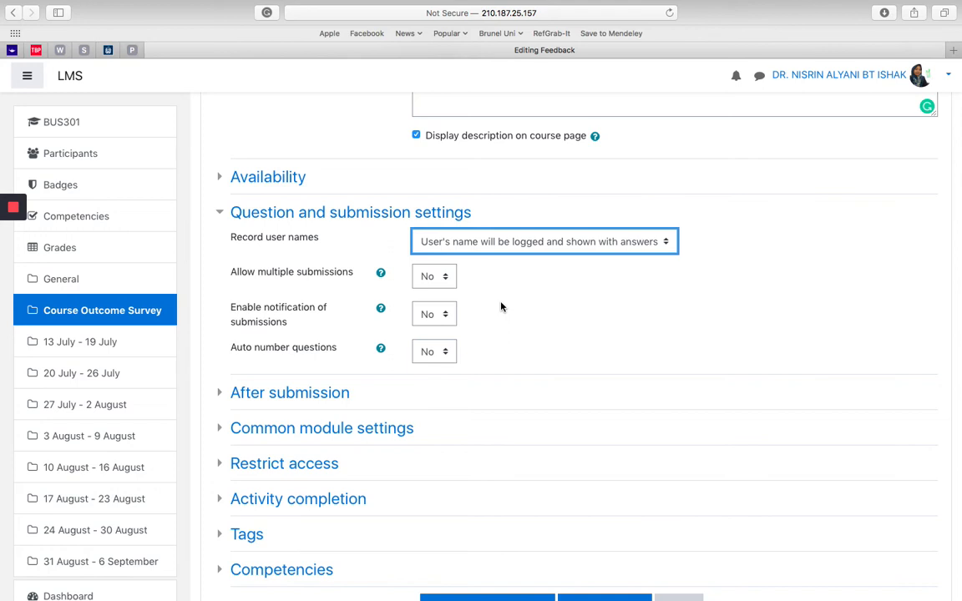
{"action": "left_click", "coordinate": [435, 275]}
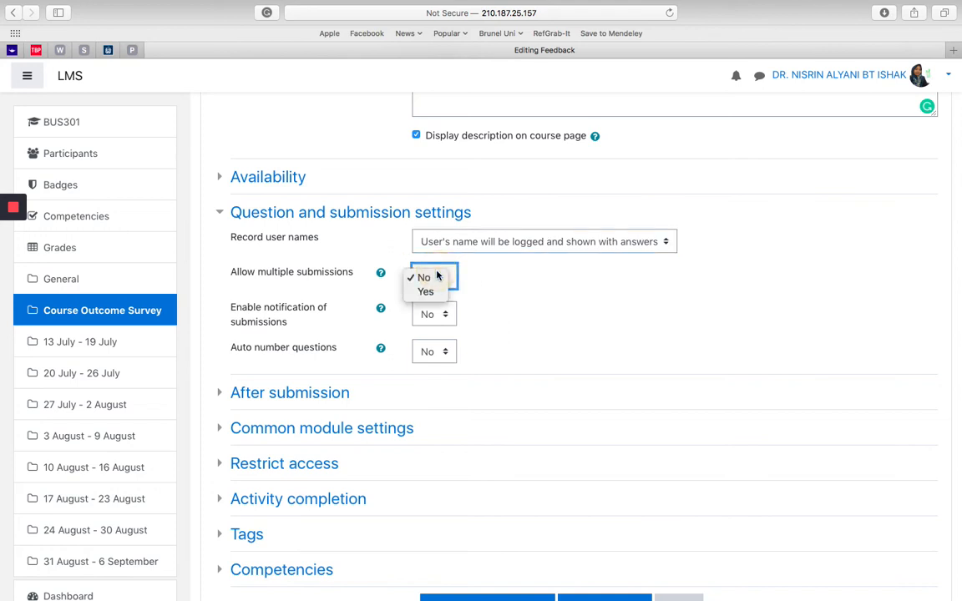
{"action": "left_click", "coordinate": [481, 275]}
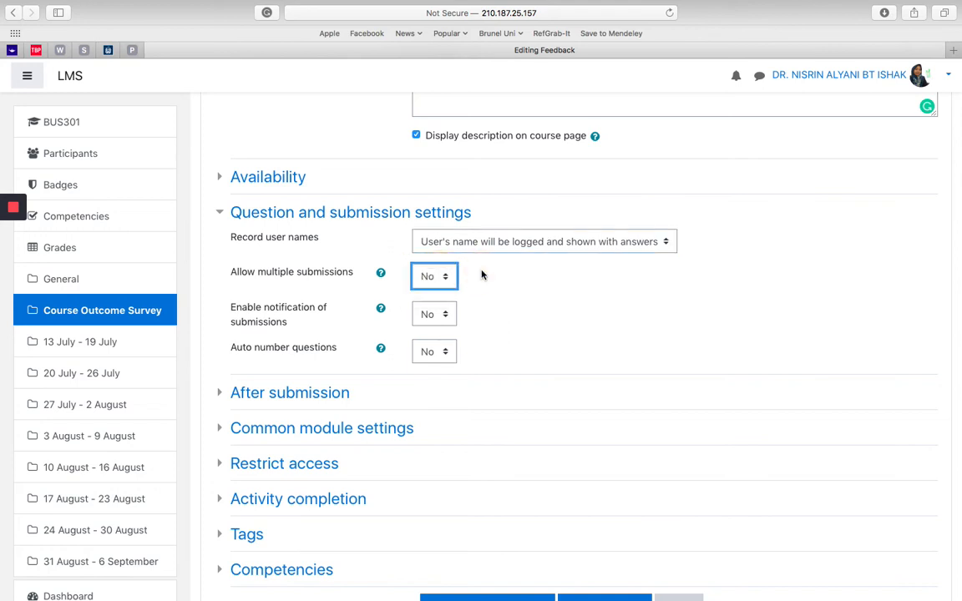
{"action": "scroll", "coordinate": [318, 319], "scroll_direction": "down", "scroll_amount": 3}
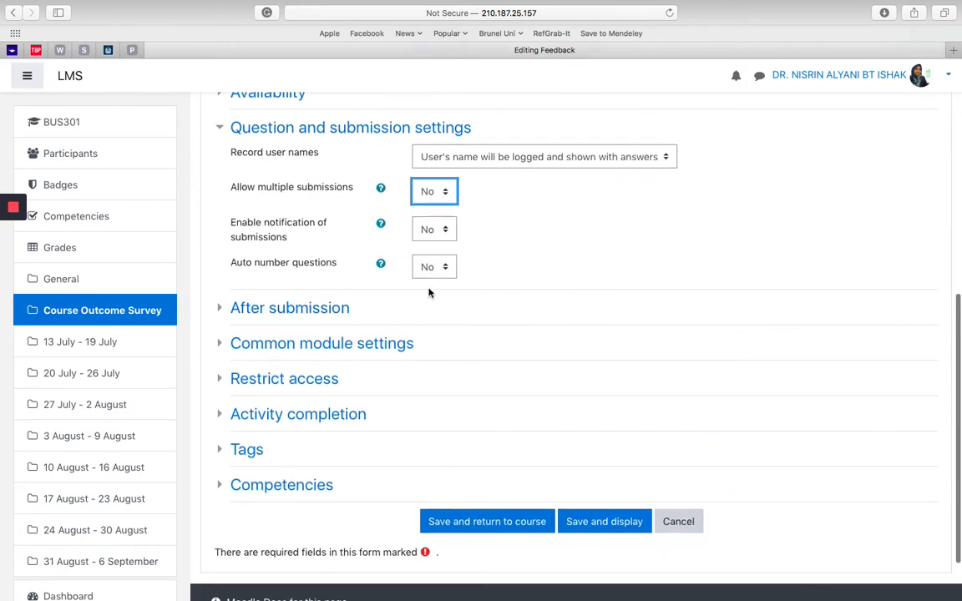
Step: Check the Auto number questions options and the help on Enable notification of submissions, and collapse the Question and submission settings
{"action": "left_click", "coordinate": [441, 268]}
{"action": "left_click", "coordinate": [494, 268]}
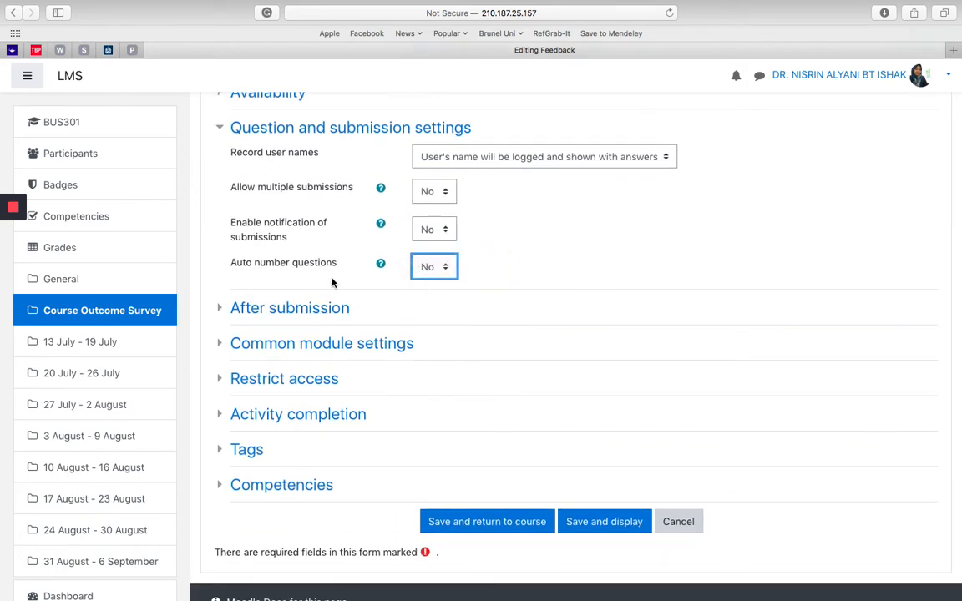
{"action": "left_click", "coordinate": [381, 224]}
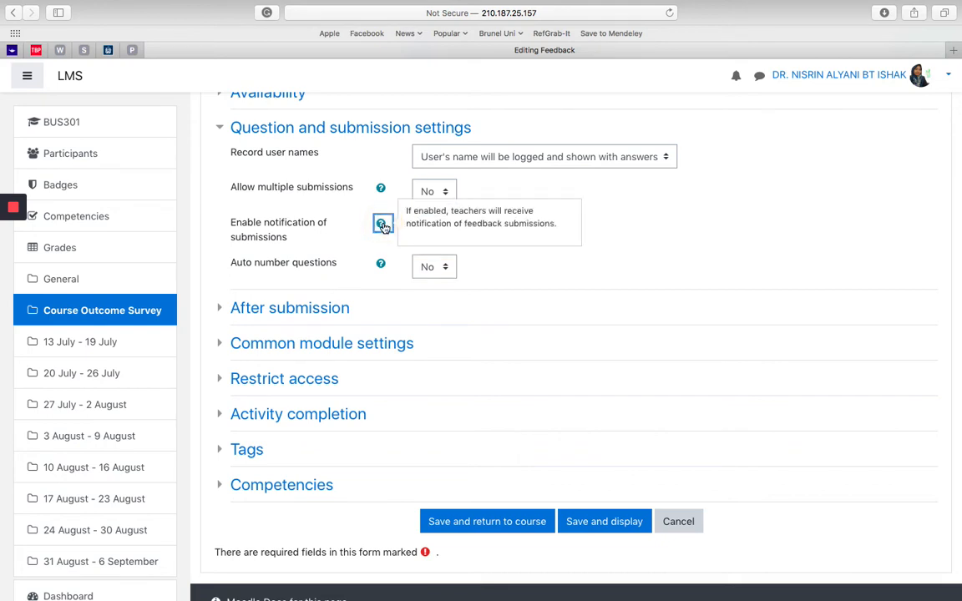
{"action": "left_click", "coordinate": [333, 229]}
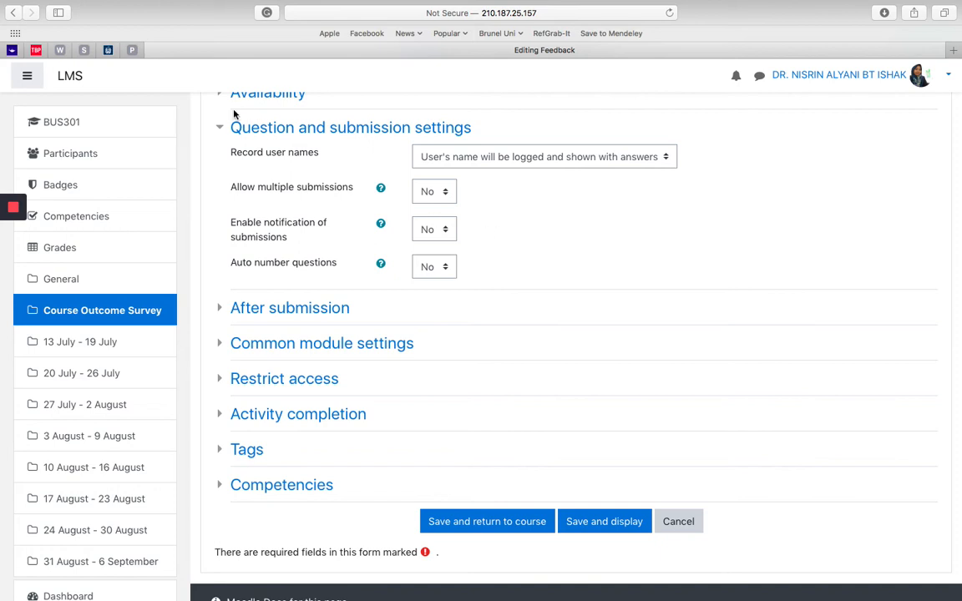
{"action": "left_click", "coordinate": [219, 128]}
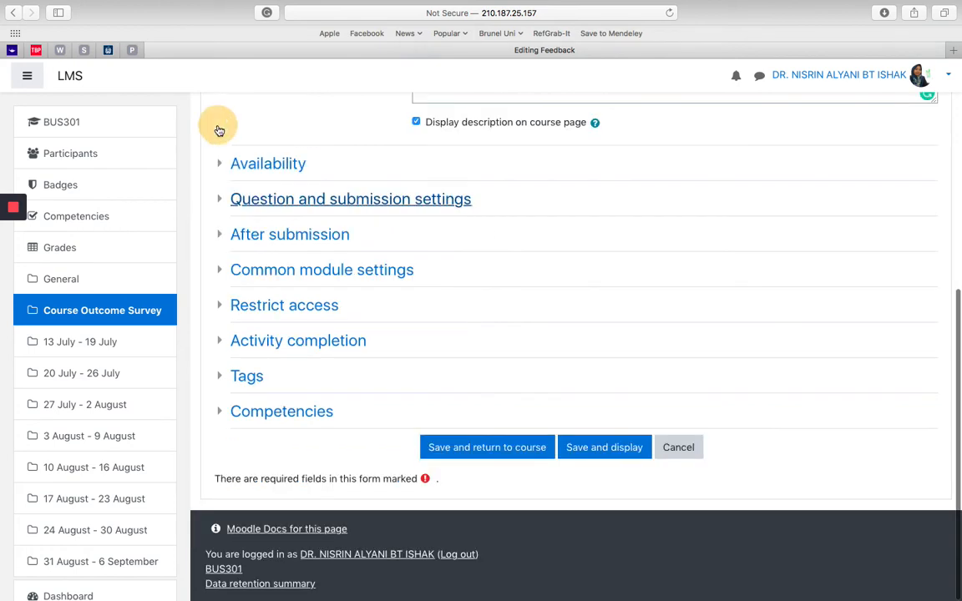
Step: Look over the After submission and Common module settings of the feedback, collapsing each section again
{"action": "left_click", "coordinate": [222, 241]}
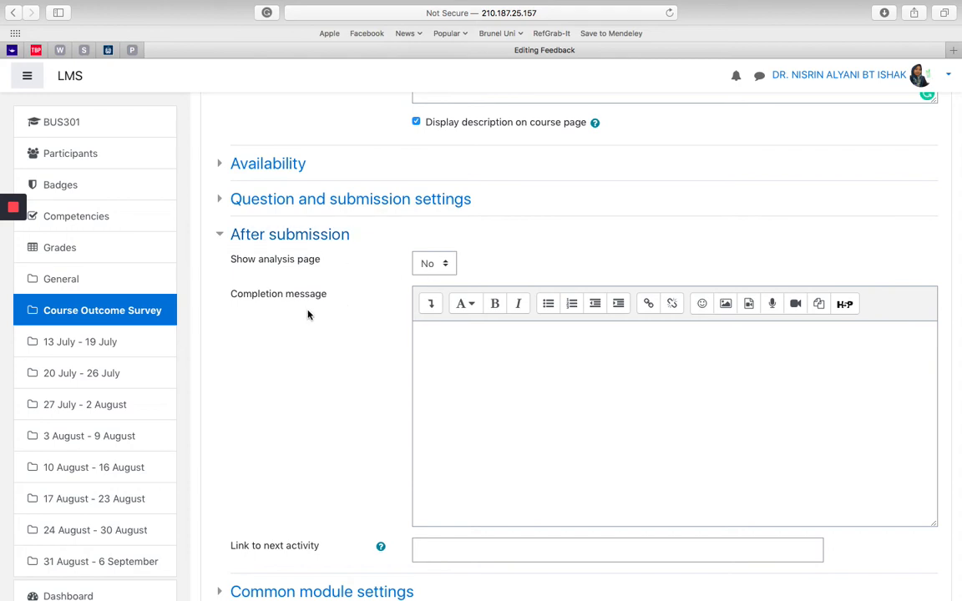
{"action": "left_click", "coordinate": [221, 235]}
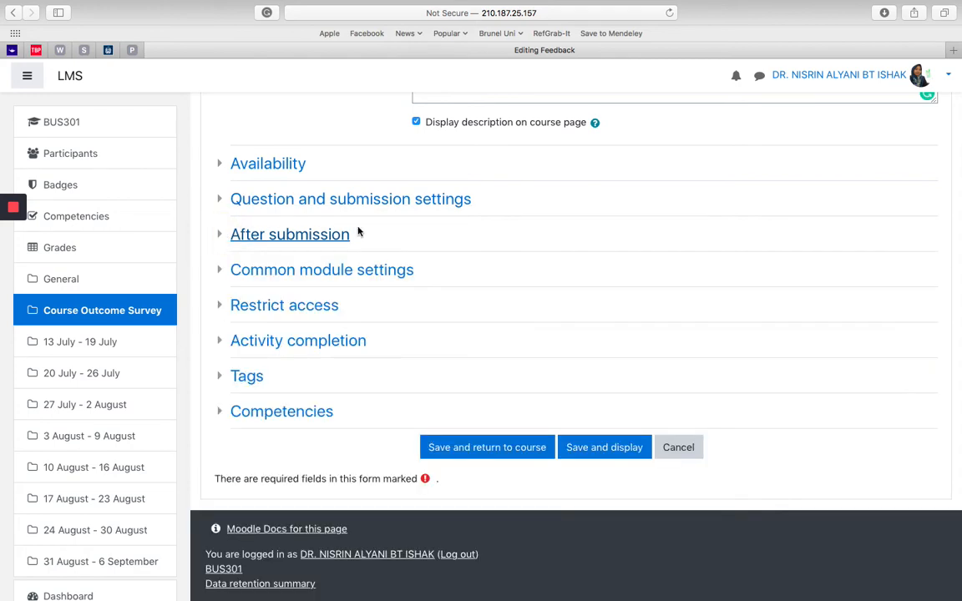
{"action": "left_click", "coordinate": [223, 271]}
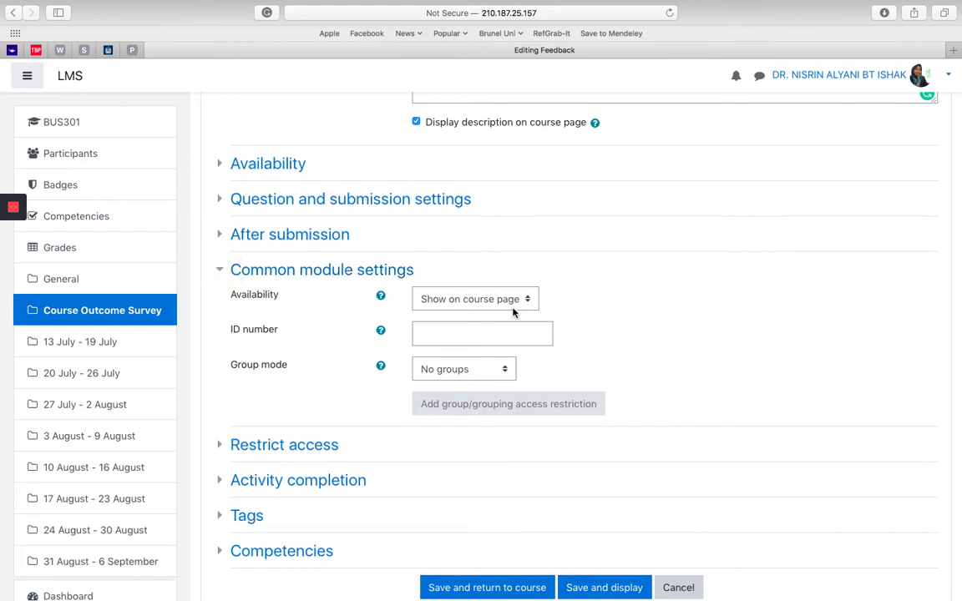
{"action": "left_click", "coordinate": [221, 267]}
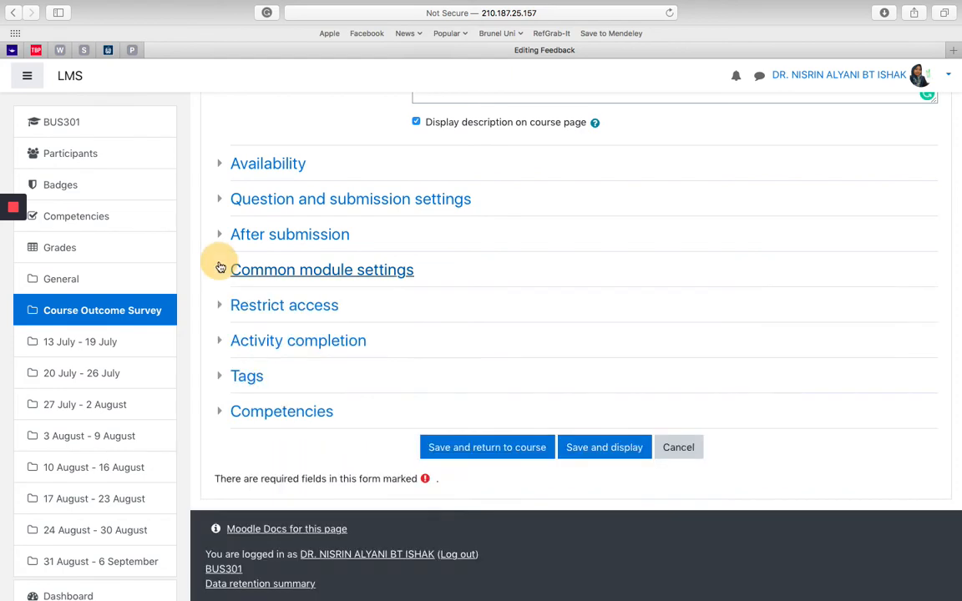
Step: Add a group access restriction requiring students to belong to Section 01
{"action": "left_click", "coordinate": [221, 307]}
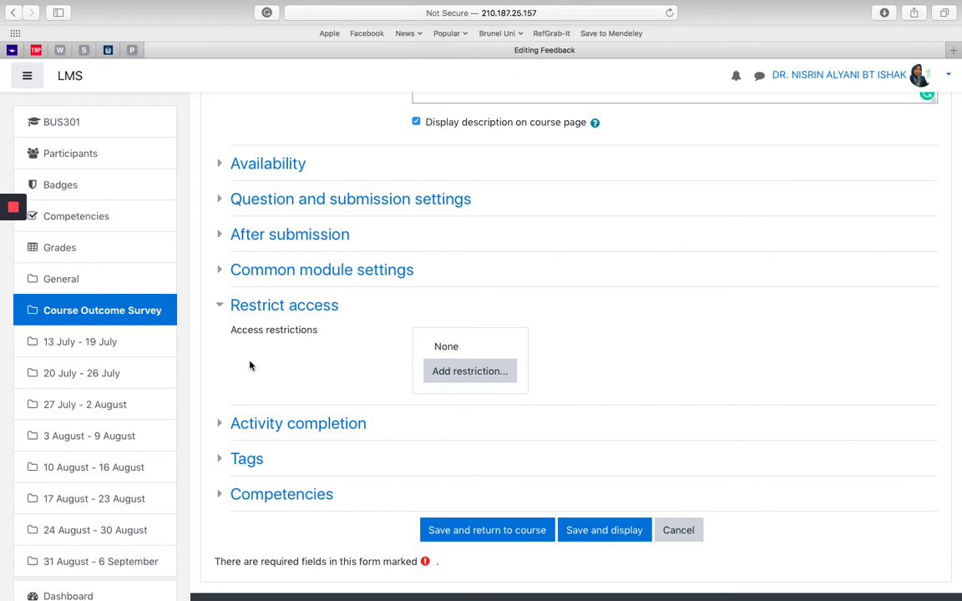
{"action": "left_click", "coordinate": [461, 375]}
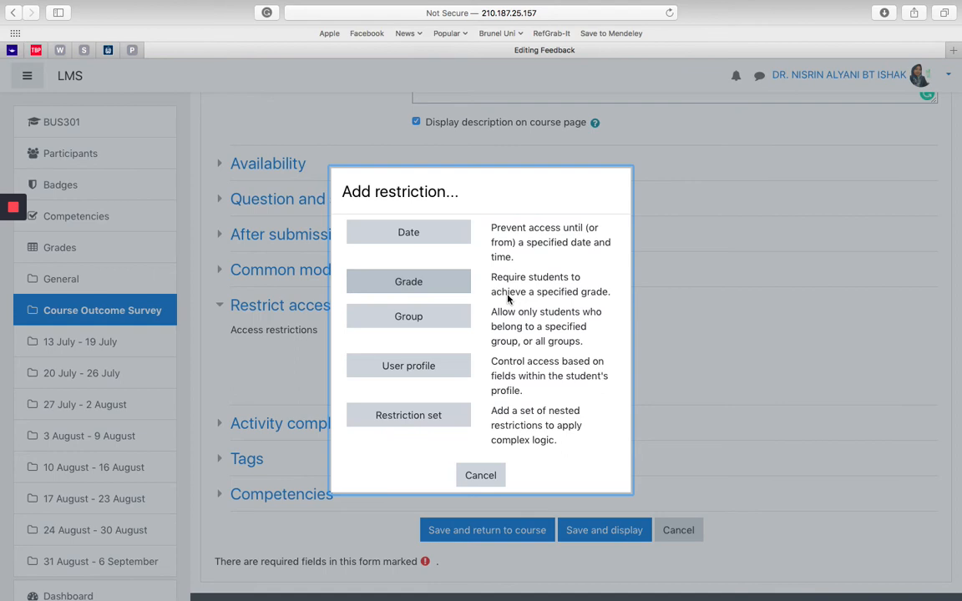
{"action": "left_click", "coordinate": [436, 320]}
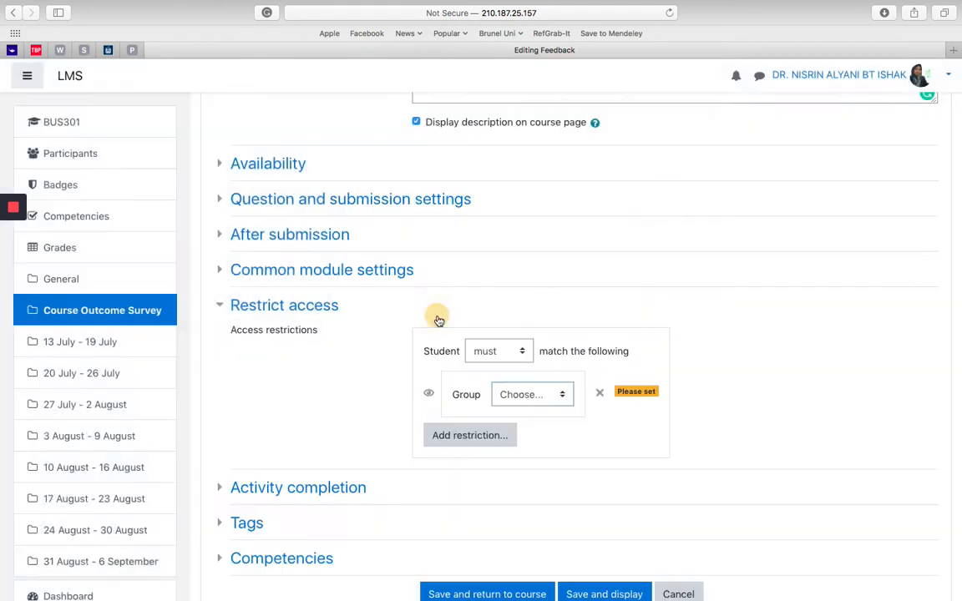
{"action": "left_click", "coordinate": [563, 392]}
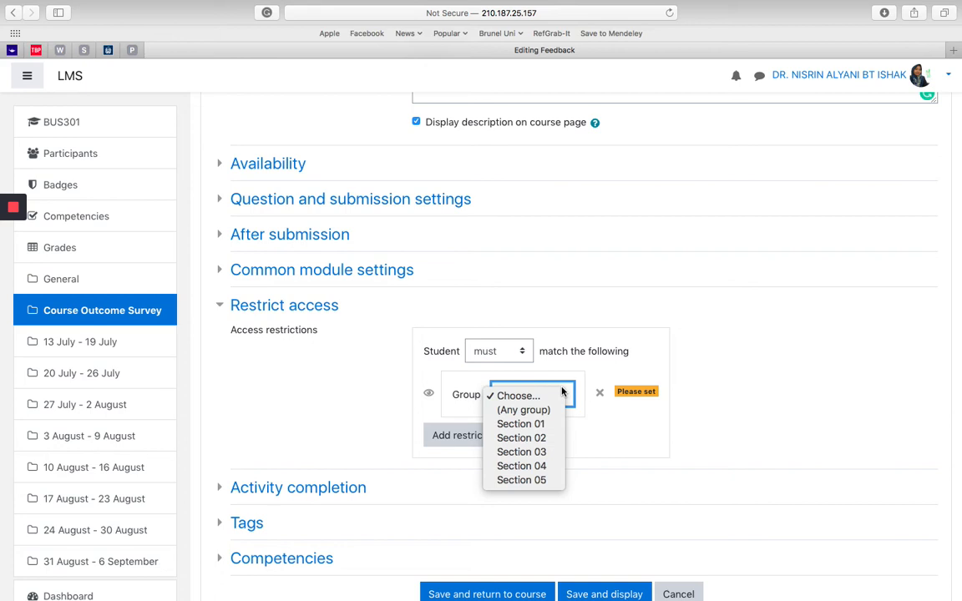
{"action": "left_click", "coordinate": [551, 425]}
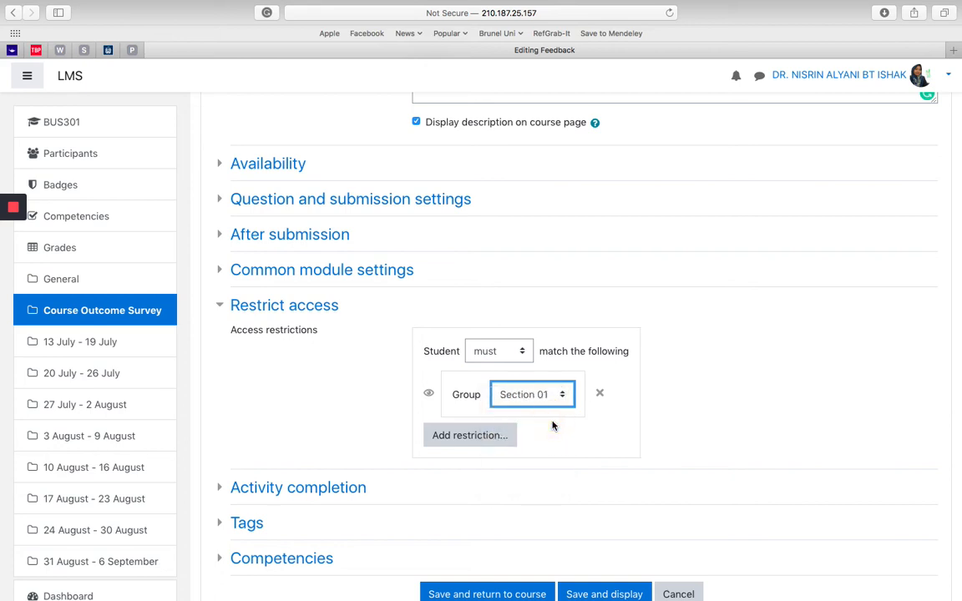
Step: Add two more group access restrictions, one for Section 02 and one for Section 03
{"action": "left_click", "coordinate": [473, 436]}
{"action": "left_click", "coordinate": [429, 320]}
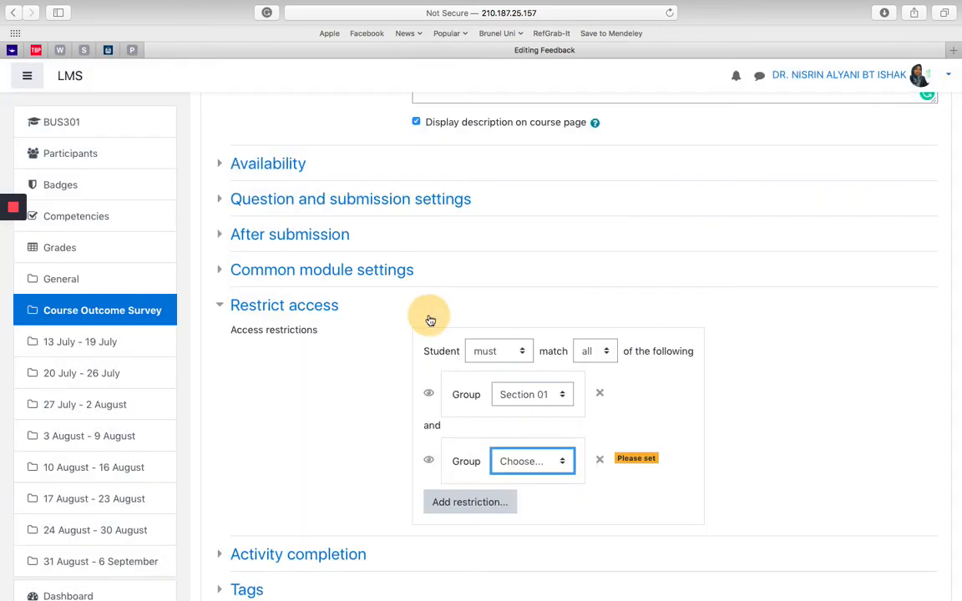
{"action": "left_click", "coordinate": [563, 462]}
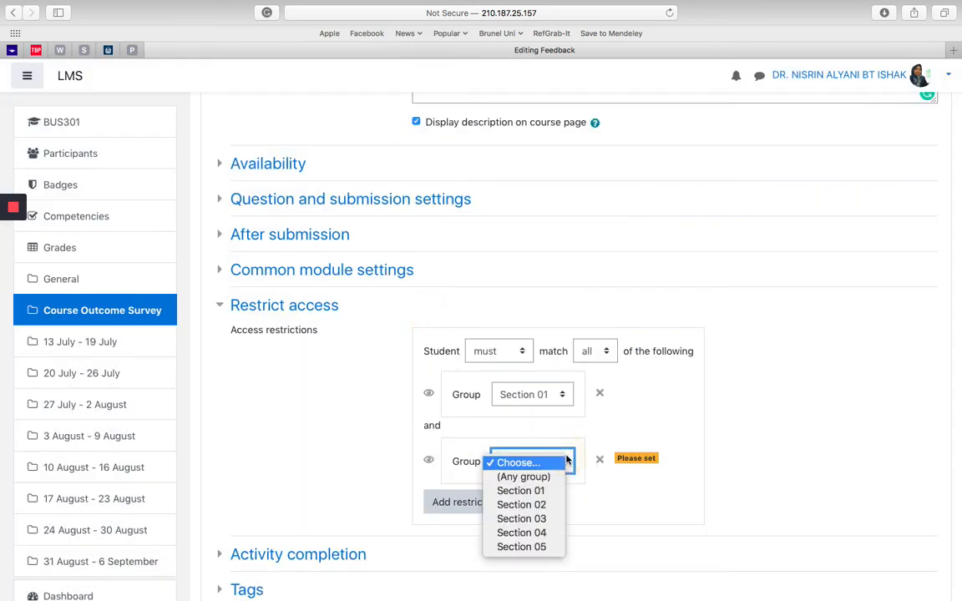
{"action": "left_click", "coordinate": [557, 504]}
{"action": "left_click", "coordinate": [484, 502]}
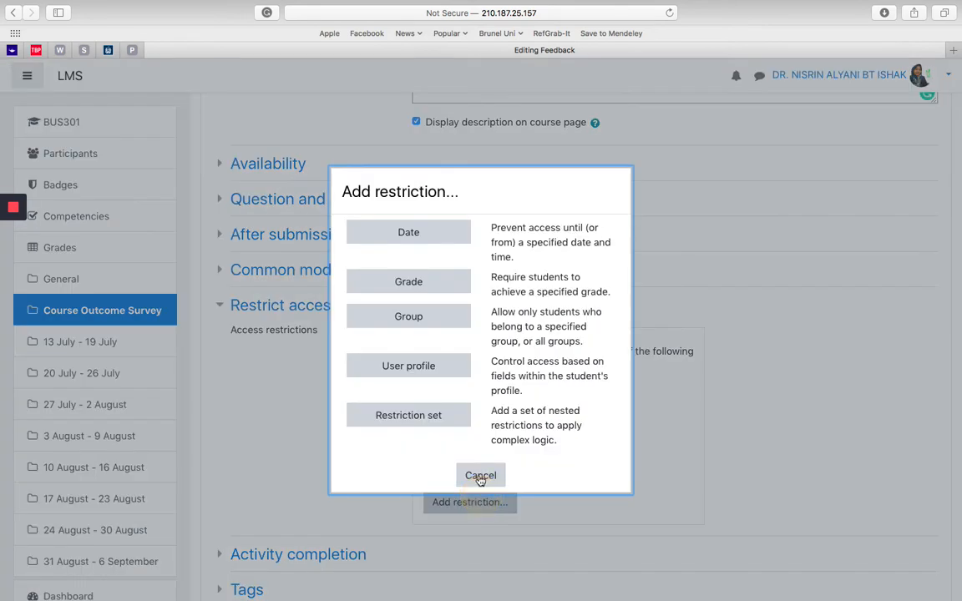
{"action": "left_click", "coordinate": [436, 316]}
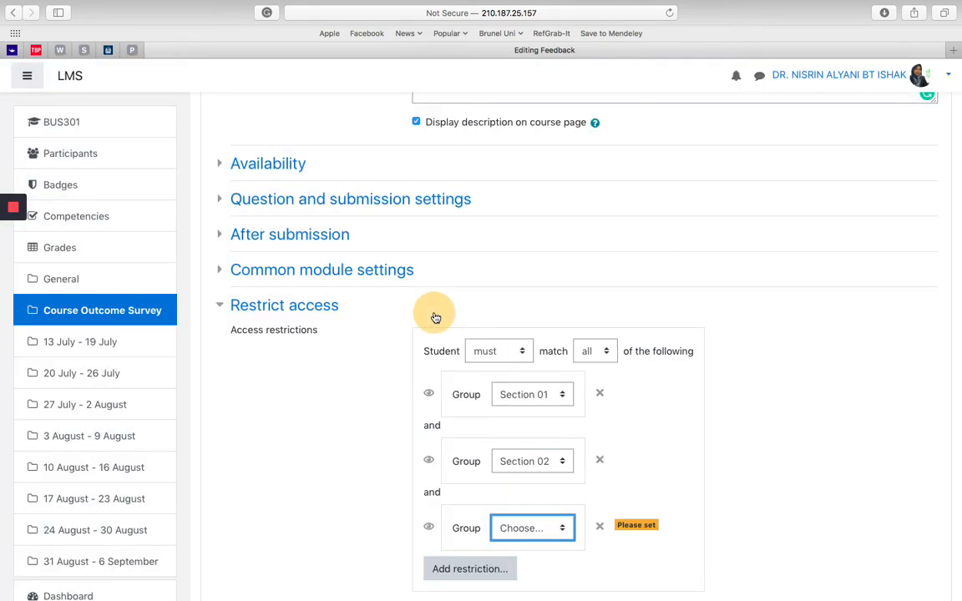
{"action": "left_click", "coordinate": [562, 528]}
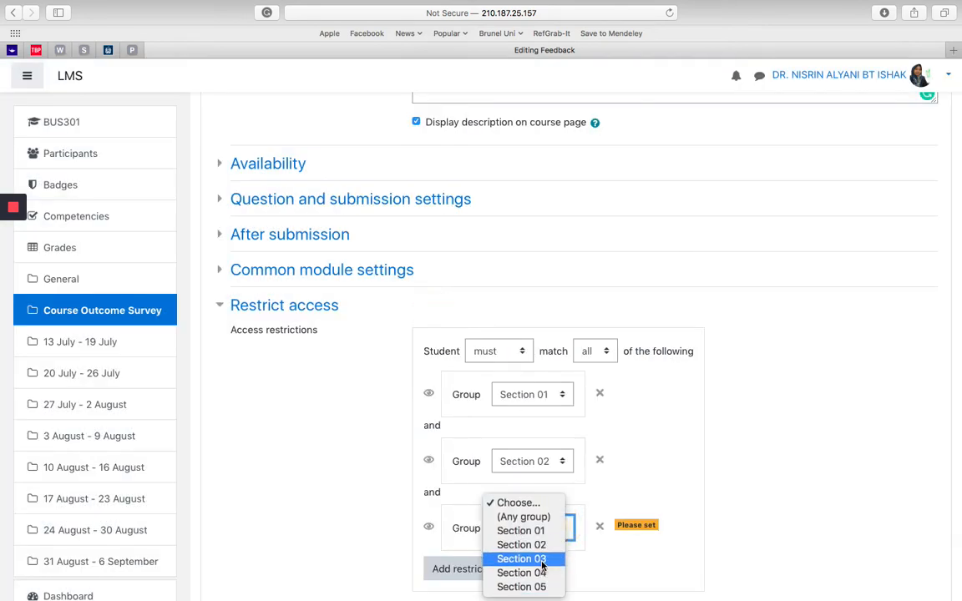
{"action": "left_click", "coordinate": [542, 561]}
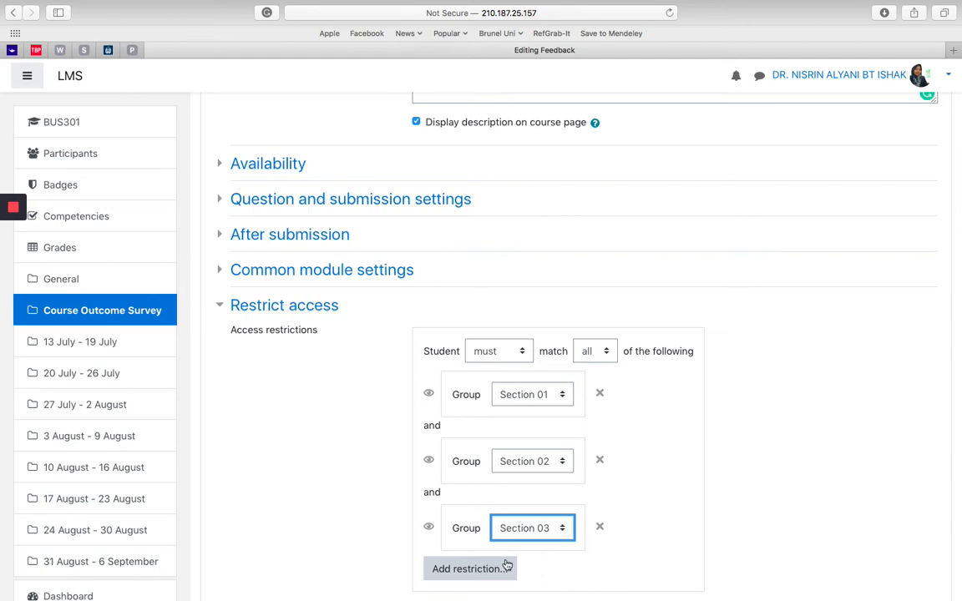
{"action": "left_click", "coordinate": [308, 516]}
Step: Keep completion tracking at "Students can manually mark the activity as completed" in the Activity completion settings
{"action": "scroll", "coordinate": [305, 518], "scroll_direction": "down", "scroll_amount": 3}
{"action": "scroll", "coordinate": [306, 518], "scroll_direction": "down", "scroll_amount": 3}
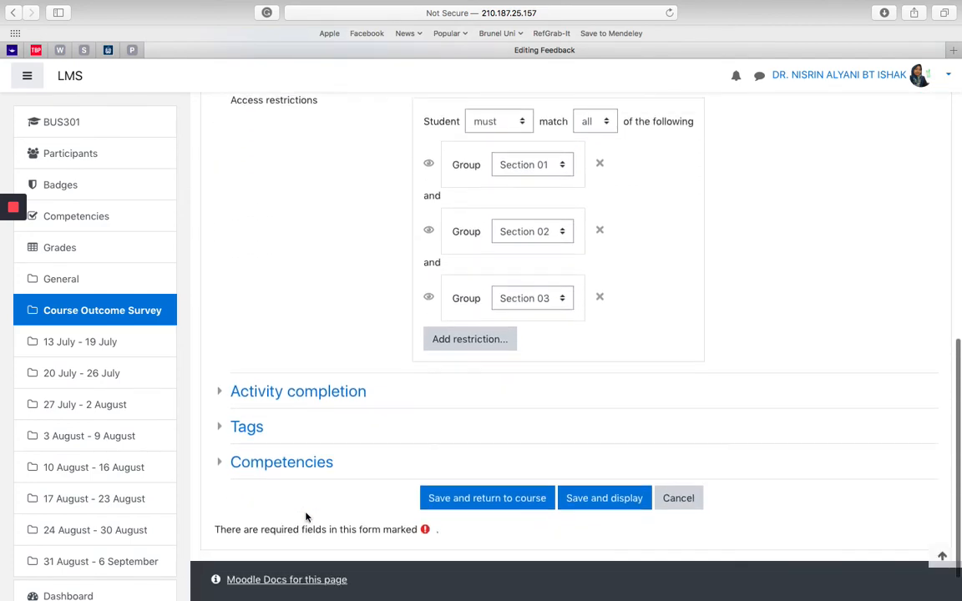
{"action": "left_click", "coordinate": [223, 361]}
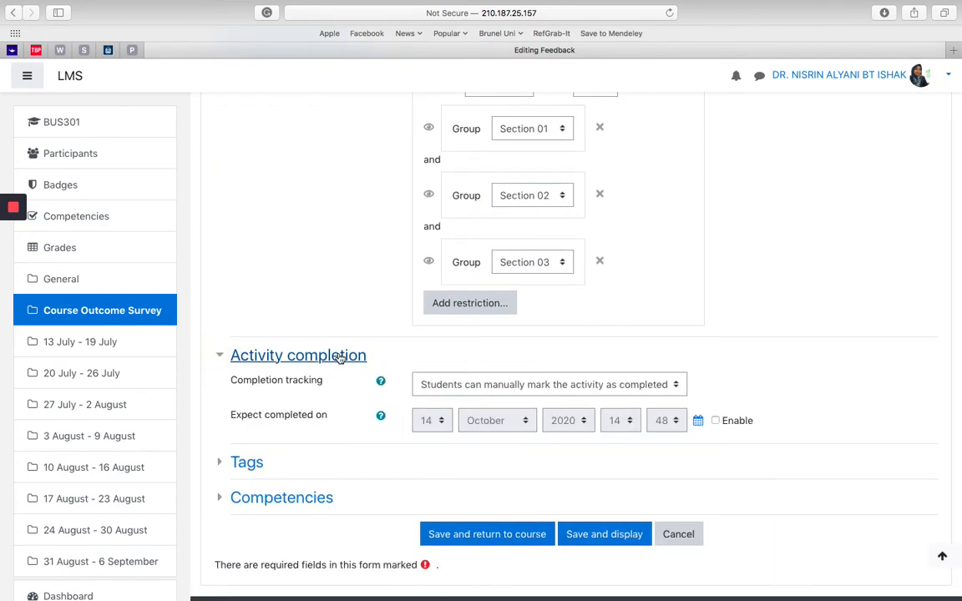
{"action": "left_click", "coordinate": [509, 383]}
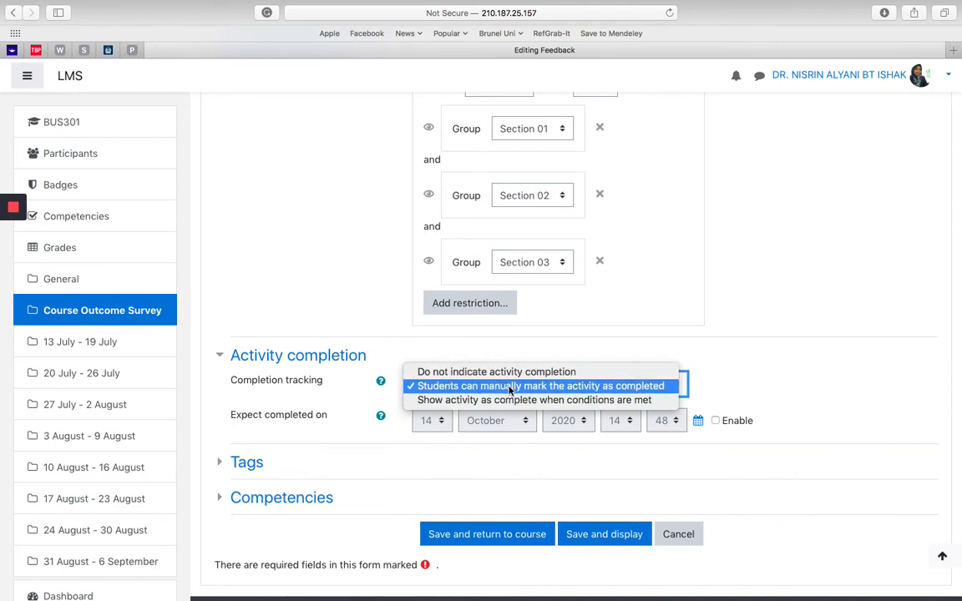
{"action": "left_click", "coordinate": [785, 355]}
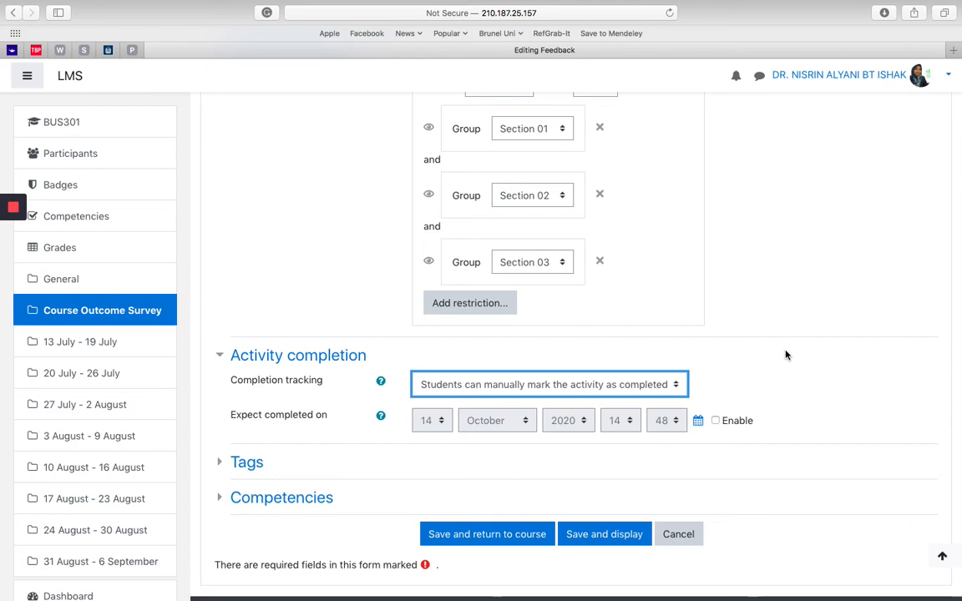
Step: Leave the Tags and Competencies settings without a selection, and save and display the feedback activity
{"action": "left_click", "coordinate": [220, 466]}
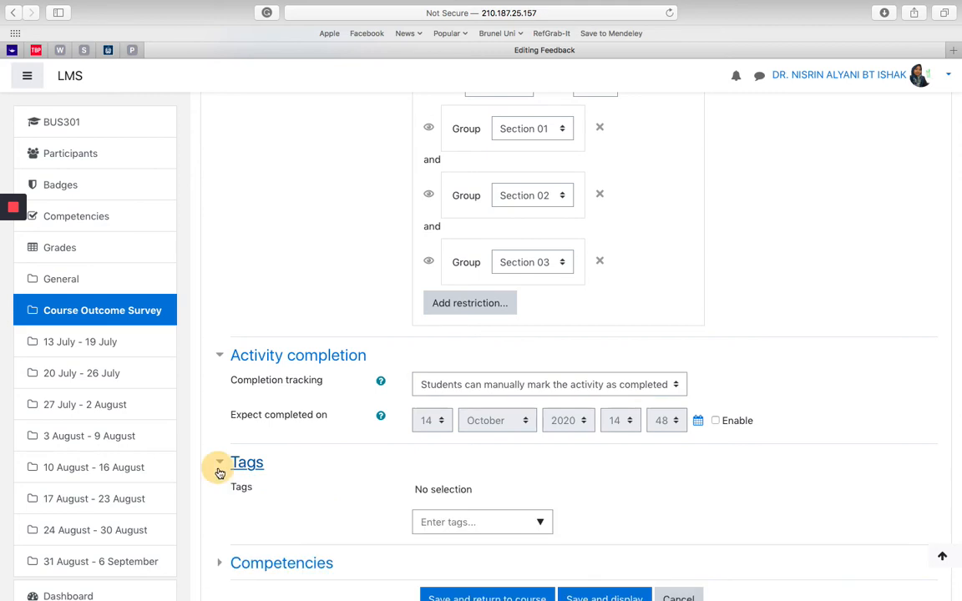
{"action": "left_click", "coordinate": [219, 473]}
{"action": "left_click", "coordinate": [220, 473]}
{"action": "left_click", "coordinate": [220, 473]}
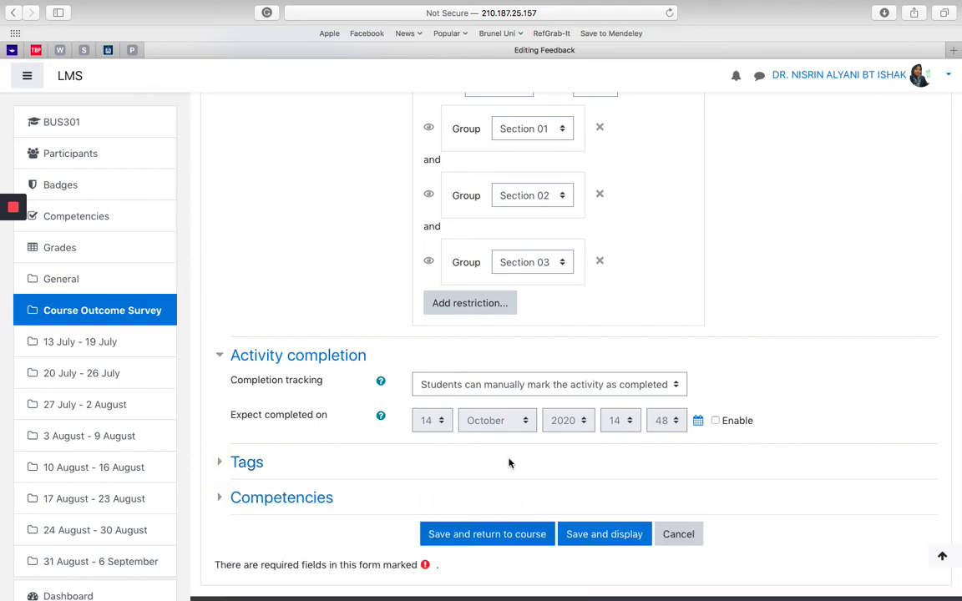
{"action": "left_click", "coordinate": [222, 499]}
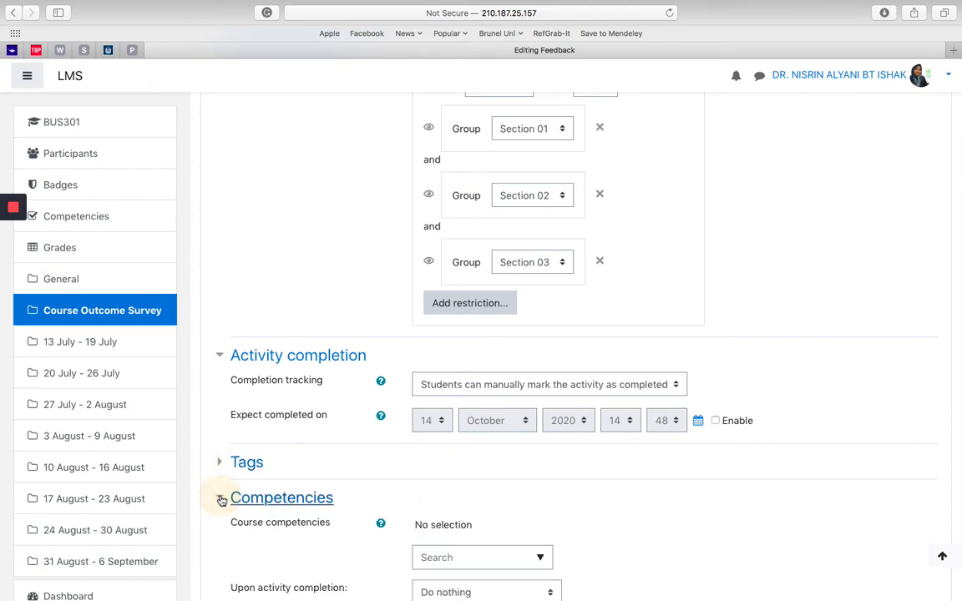
{"action": "scroll", "coordinate": [405, 478], "scroll_direction": "down", "scroll_amount": 3}
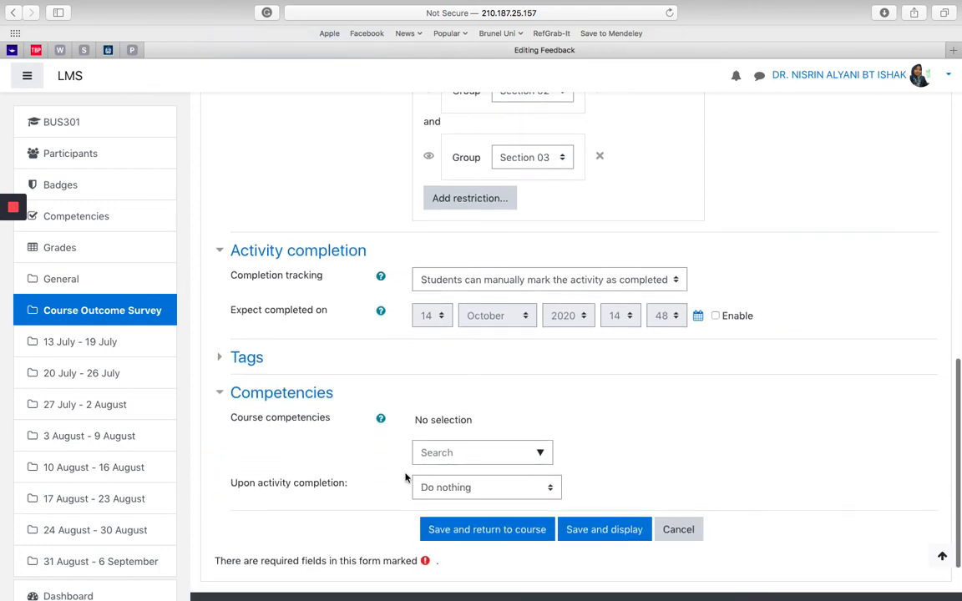
{"action": "left_click", "coordinate": [220, 395]}
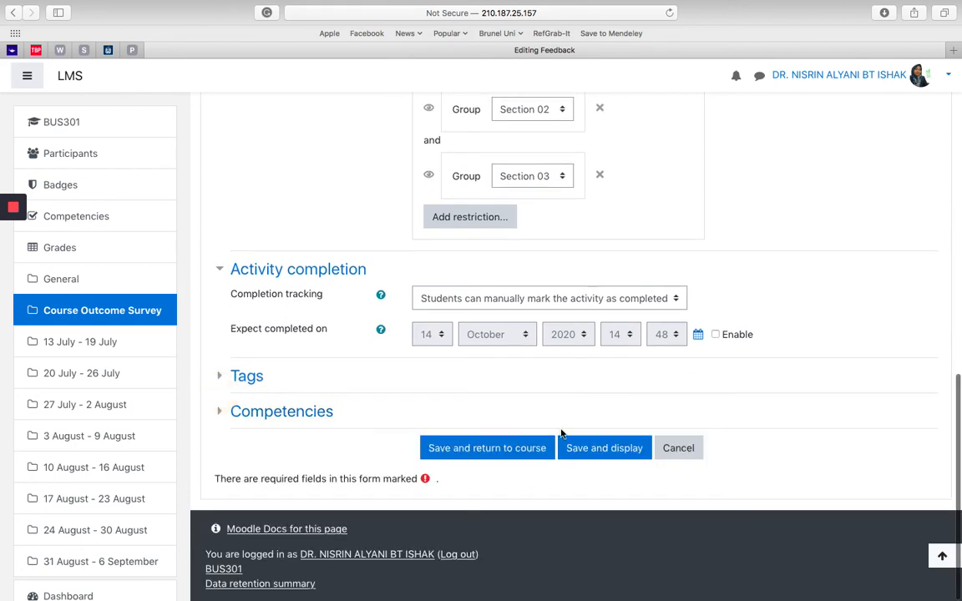
{"action": "left_click", "coordinate": [605, 449]}
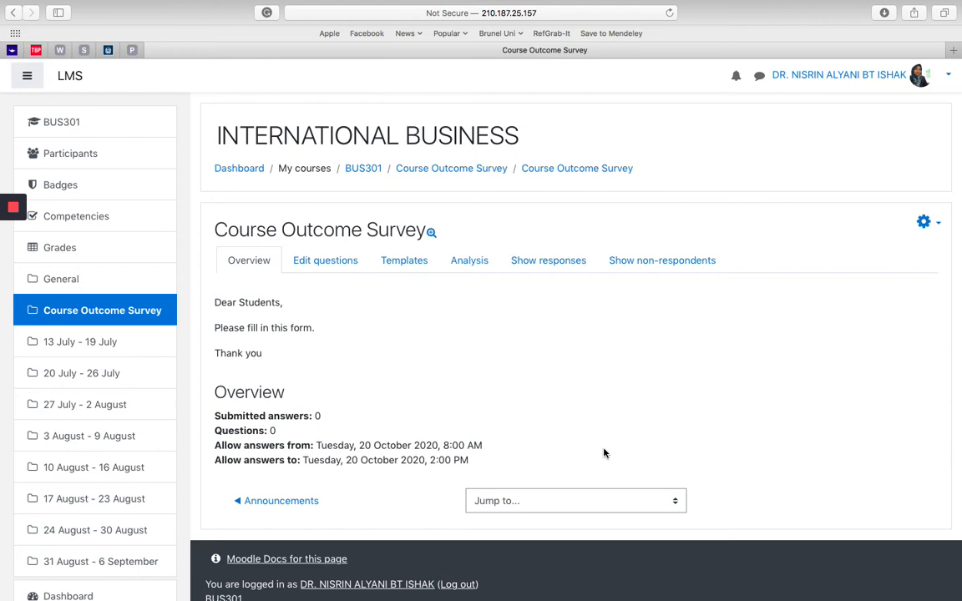
Step: Start a new Multiple choice (rated) question in the Course Outcome Survey and mark it as required
{"action": "left_click", "coordinate": [340, 261]}
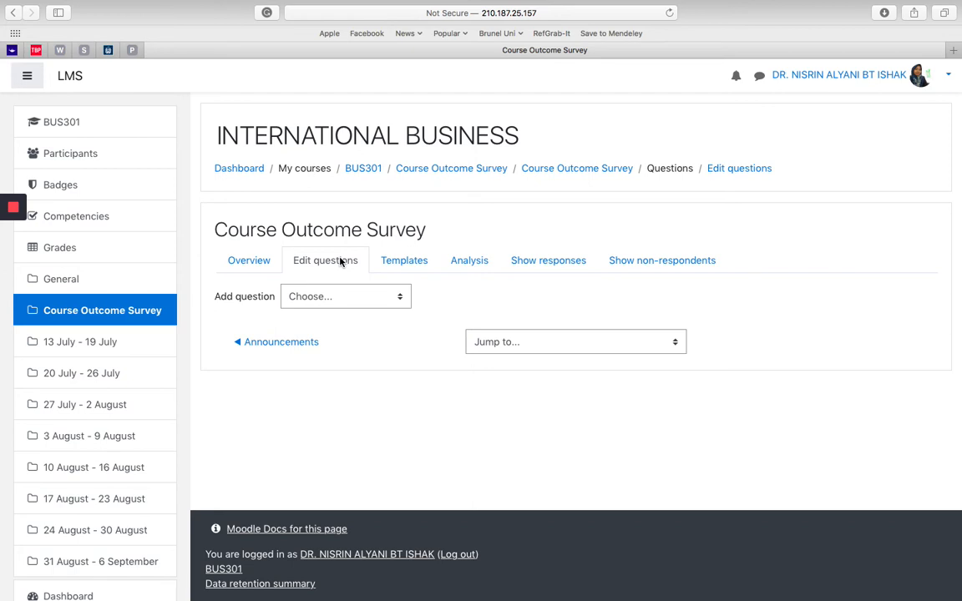
{"action": "left_click", "coordinate": [360, 304]}
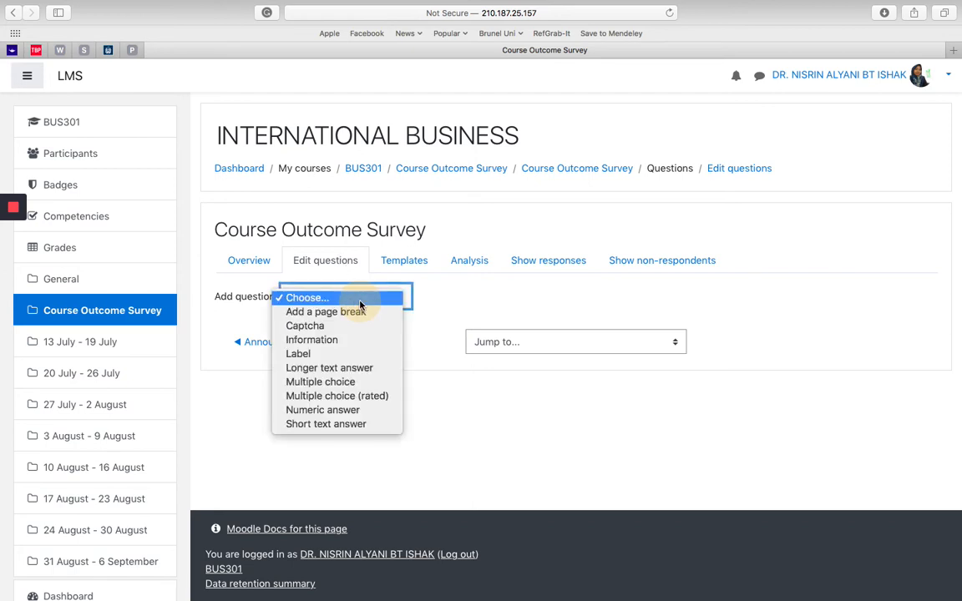
{"action": "left_click", "coordinate": [363, 396]}
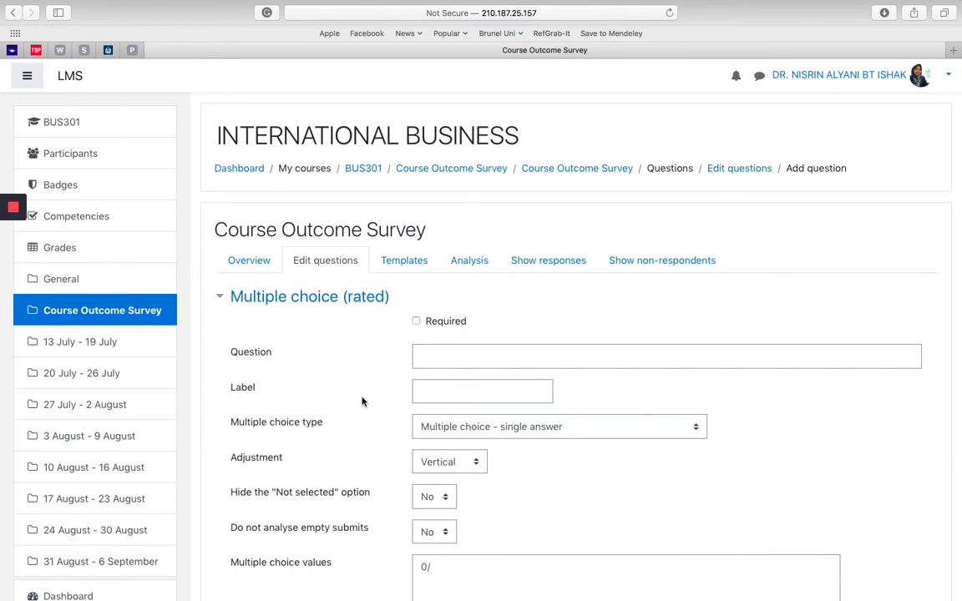
{"action": "scroll", "coordinate": [362, 402], "scroll_direction": "down", "scroll_amount": 4}
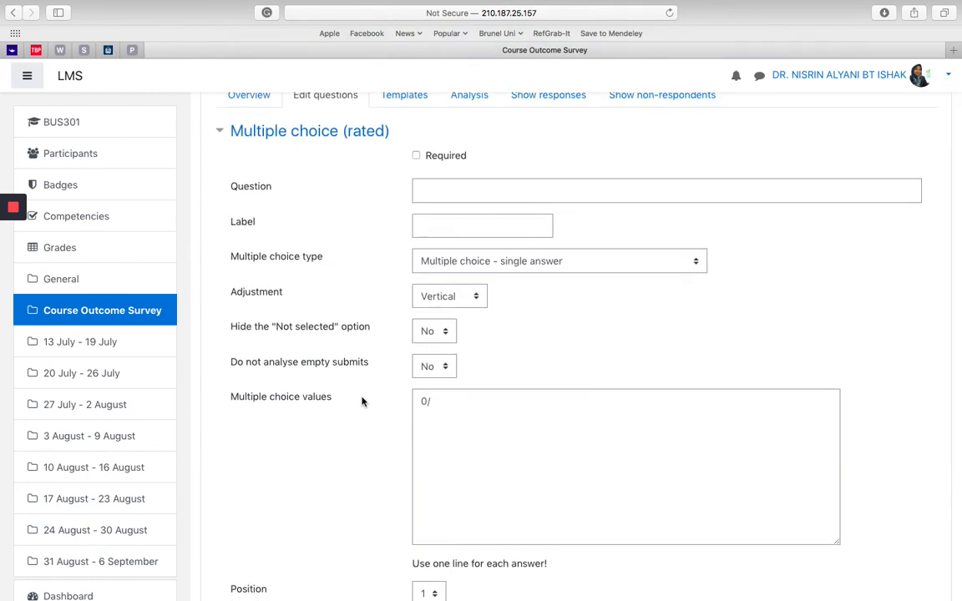
{"action": "left_click", "coordinate": [417, 156]}
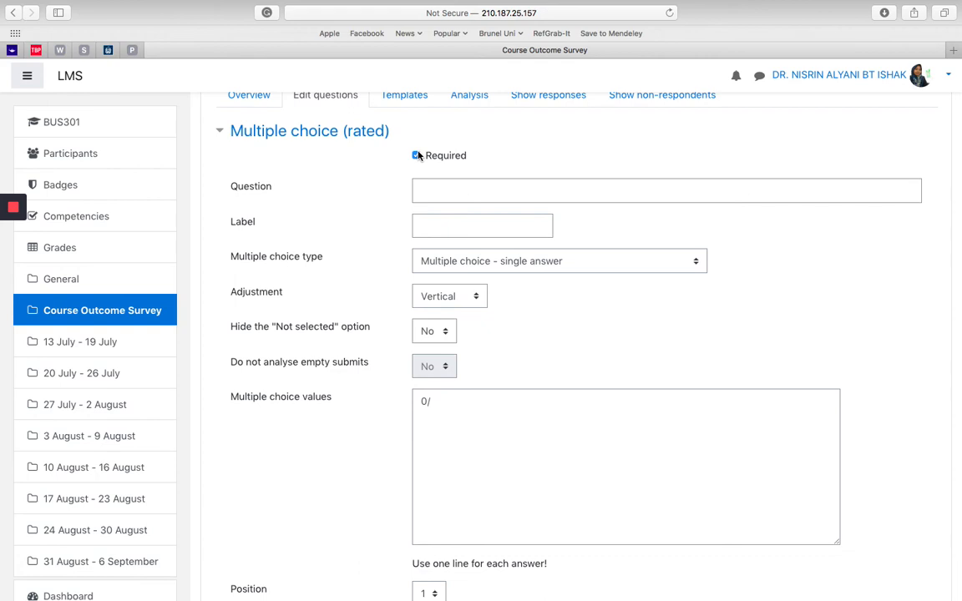
Step: Enter "I am understand the subject" as the question text
{"action": "left_click", "coordinate": [456, 189]}
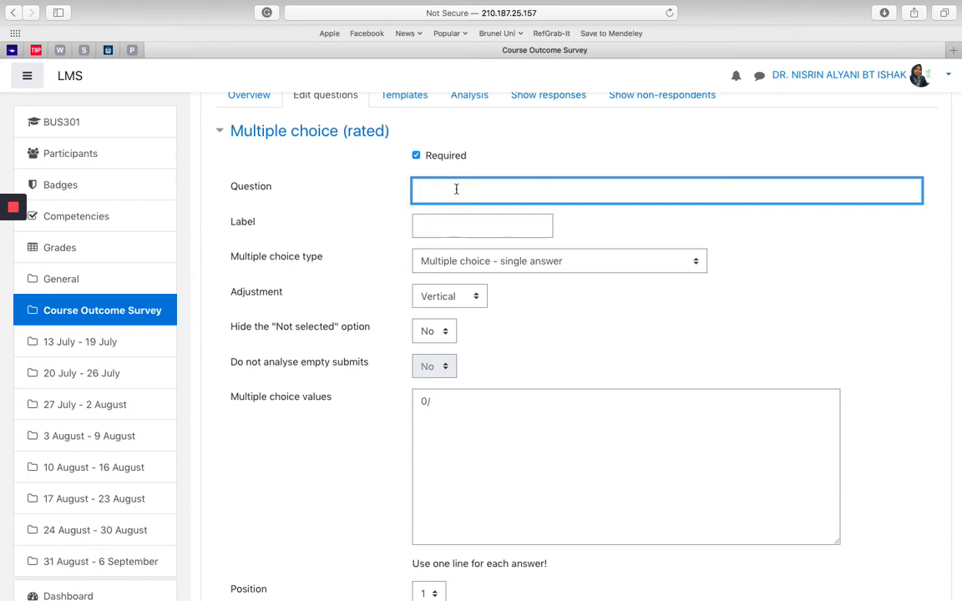
{"action": "type", "text": "I Ca"}
{"action": "key", "text": "BackSpace"}
{"action": "key", "text": "BackSpace"}
{"action": "type", "text": "ca"}
{"action": "key", "text": "BackSpace"}
{"action": "key", "text": "BackSpace"}
{"action": "type", "text": "am undert"}
{"action": "key", "text": "BackSpace"}
{"action": "type", "text": "stand the subject"}
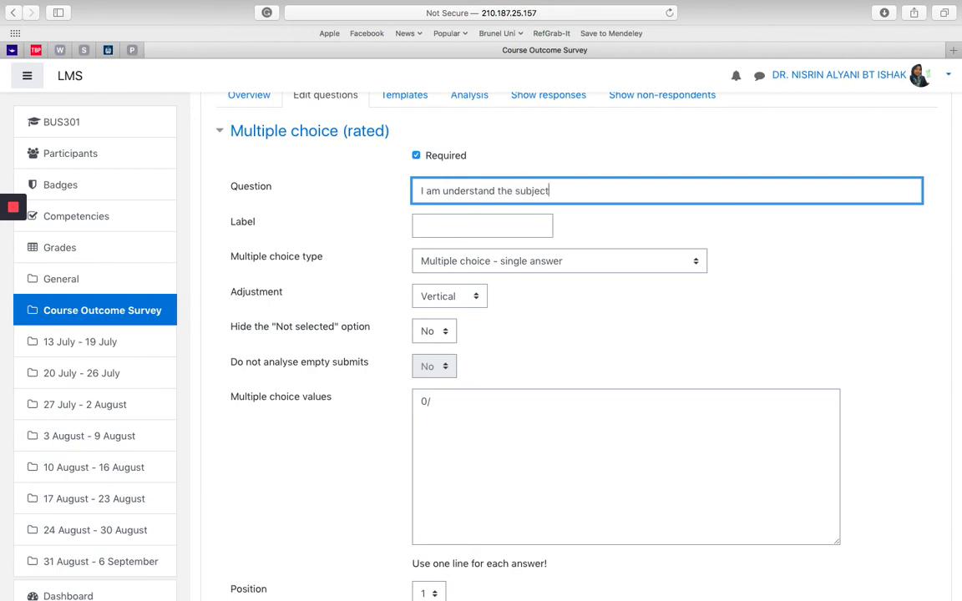
Step: Label the question CLO1 and set its type to "Multiple choice - single answer allowed (drop-down menu)"
{"action": "left_click", "coordinate": [459, 219]}
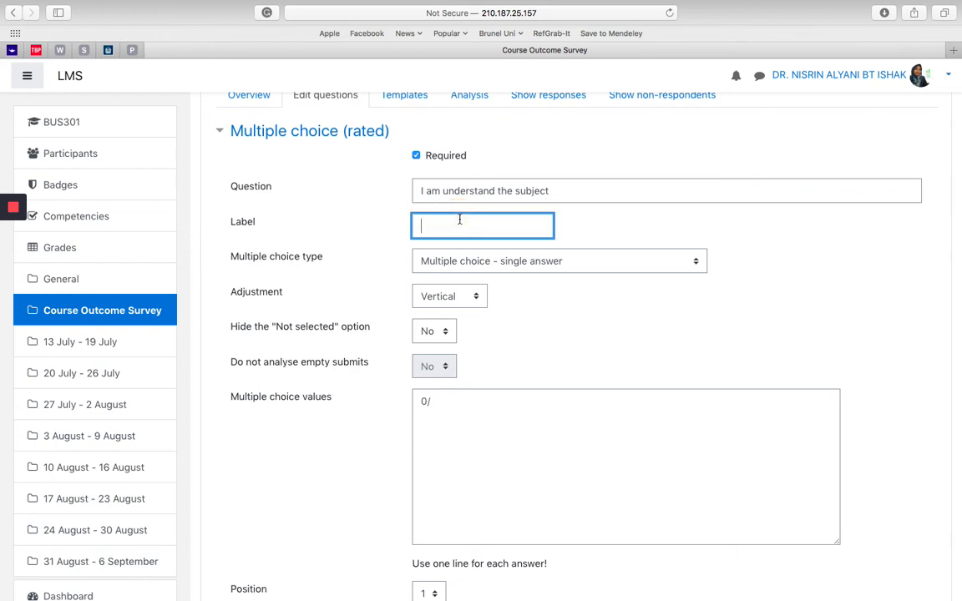
{"action": "type", "text": "CLO1"}
{"action": "left_click", "coordinate": [568, 261]}
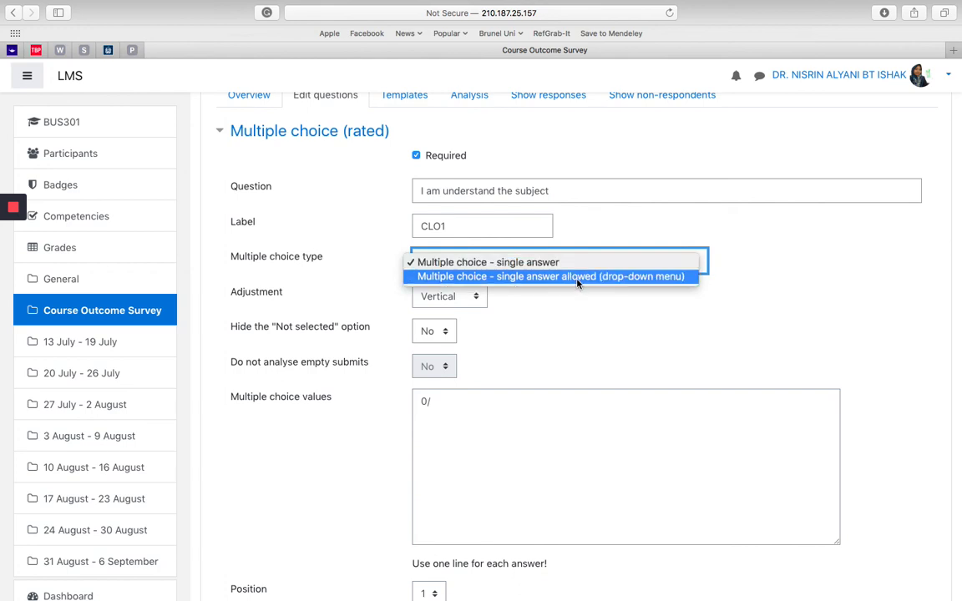
{"action": "left_click", "coordinate": [577, 276]}
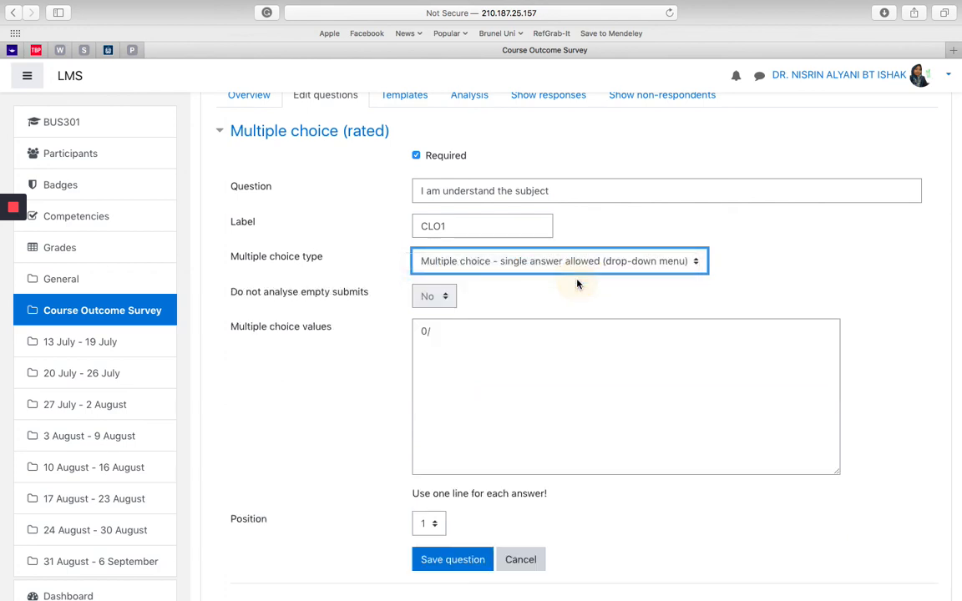
Step: Replace the default multiple choice values with 1, 2, 3, 4 and 5 on separate lines, and save the CLO1 question
{"action": "left_click", "coordinate": [492, 331]}
{"action": "key", "text": "BackSpace"}
{"action": "key", "text": "BackSpace"}
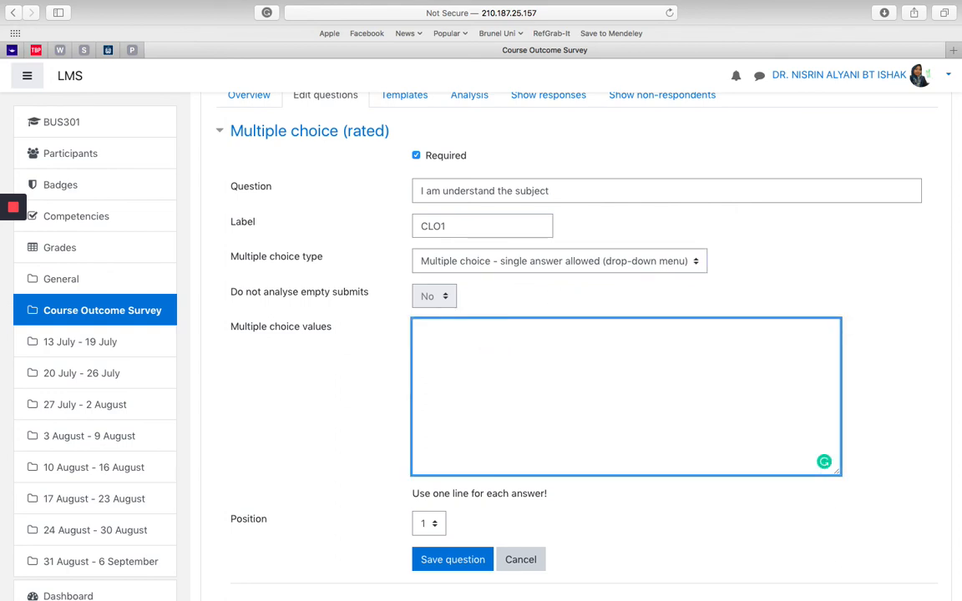
{"action": "type", "text": "1"}
{"action": "key", "text": "Return"}
{"action": "type", "text": "2"}
{"action": "key", "text": "Return"}
{"action": "type", "text": "3"}
{"action": "key", "text": "Return"}
{"action": "type", "text": "4"}
{"action": "key", "text": "Return"}
{"action": "type", "text": "5"}
{"action": "key", "text": "Return"}
{"action": "scroll", "coordinate": [237, 369], "scroll_direction": "down", "scroll_amount": 4}
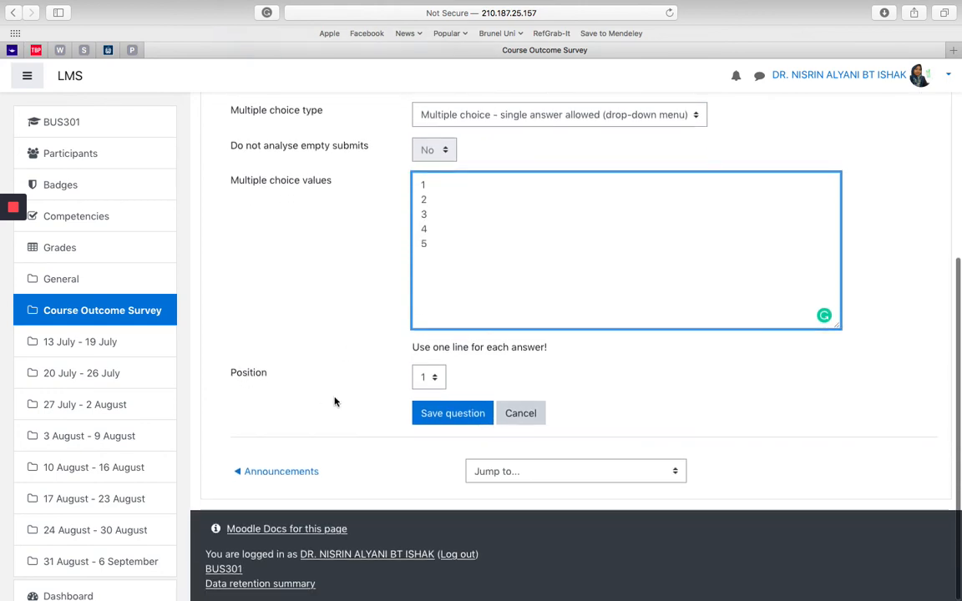
{"action": "left_click", "coordinate": [454, 415]}
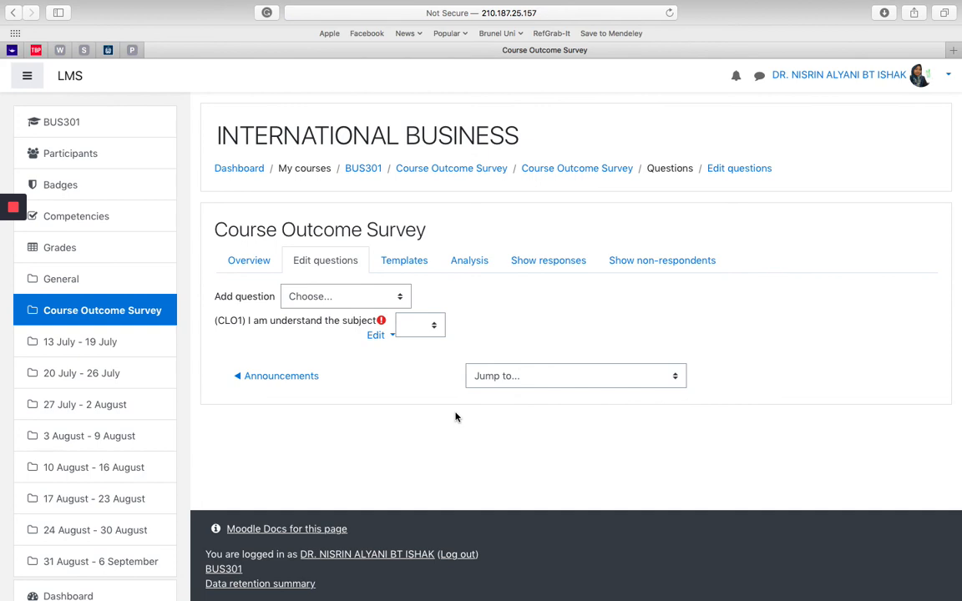
Step: Add another Multiple choice (rated) question, marked as required, with the question text "I know about business"
{"action": "left_click", "coordinate": [400, 297]}
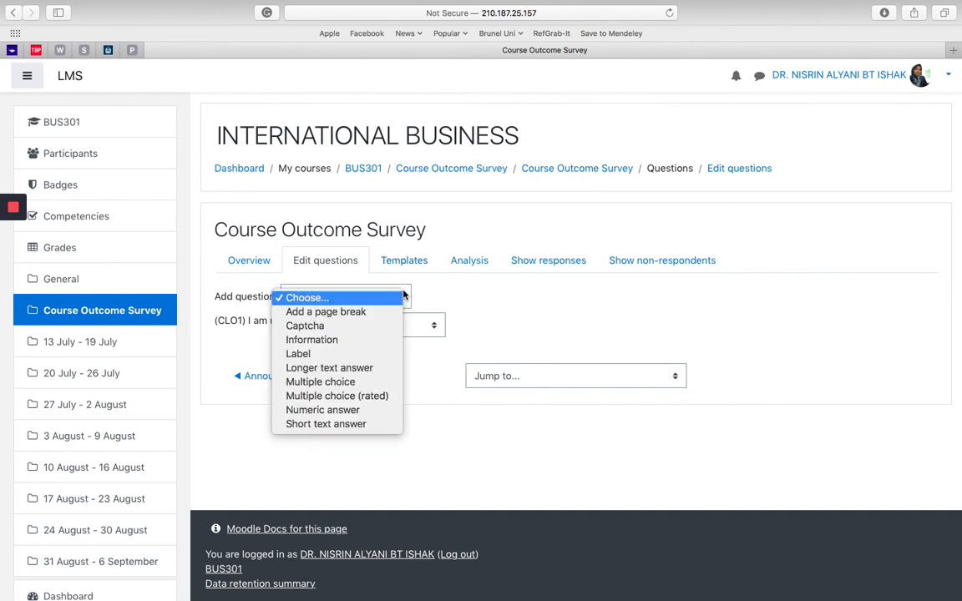
{"action": "left_click", "coordinate": [382, 397]}
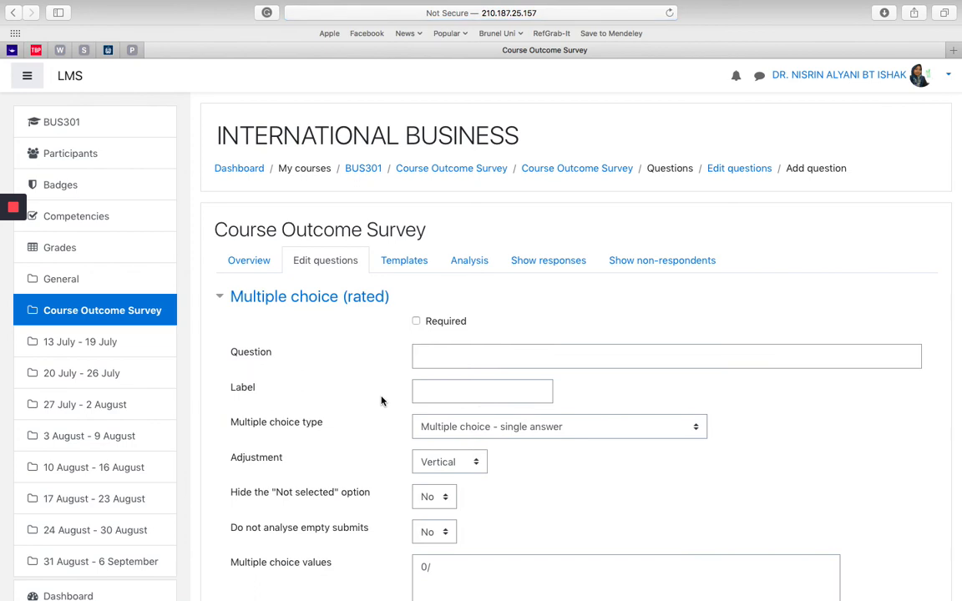
{"action": "scroll", "coordinate": [381, 402], "scroll_direction": "down", "scroll_amount": 3}
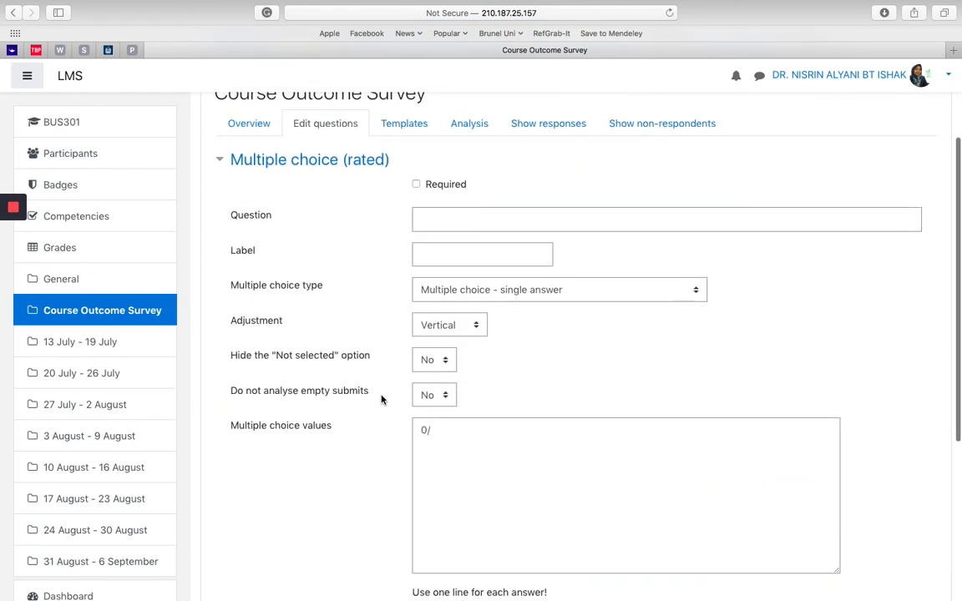
{"action": "left_click", "coordinate": [417, 185]}
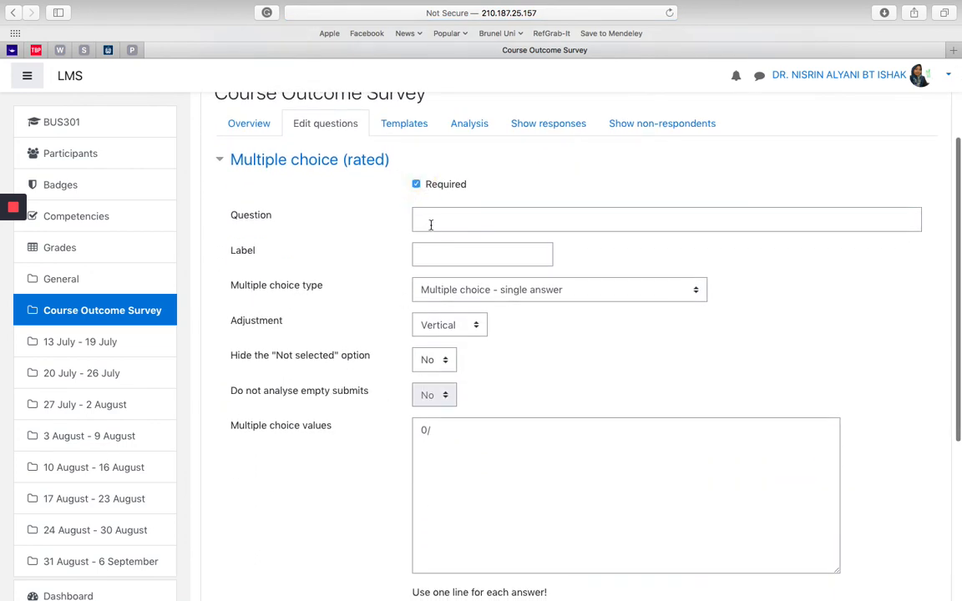
{"action": "left_click", "coordinate": [431, 224]}
{"action": "type", "text": "I kno"}
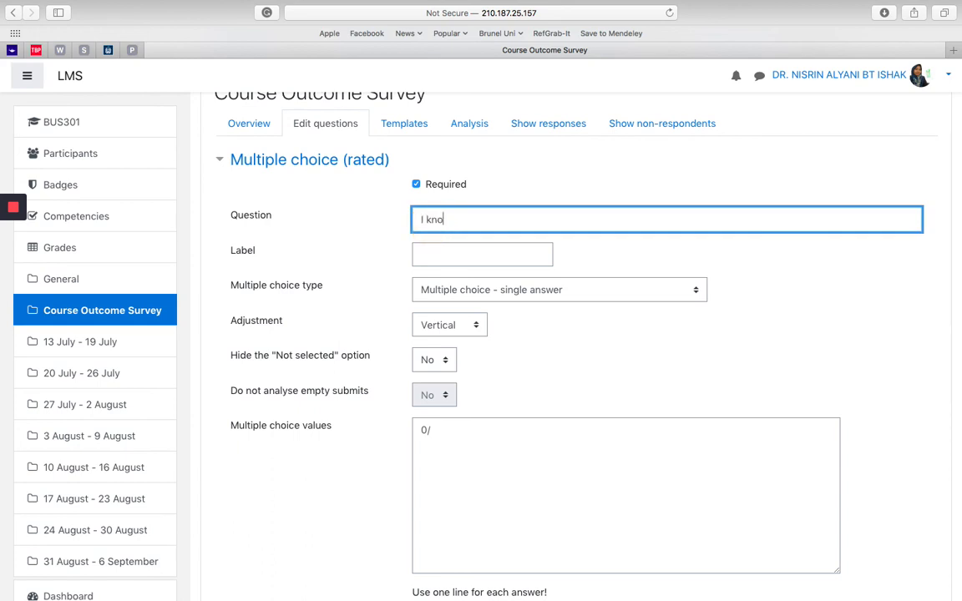
{"action": "type", "text": "w about business"}
Step: Label the question CLO2 and set its type to "Multiple choice - single answer allowed (drop-down menu)"
{"action": "left_click", "coordinate": [472, 253]}
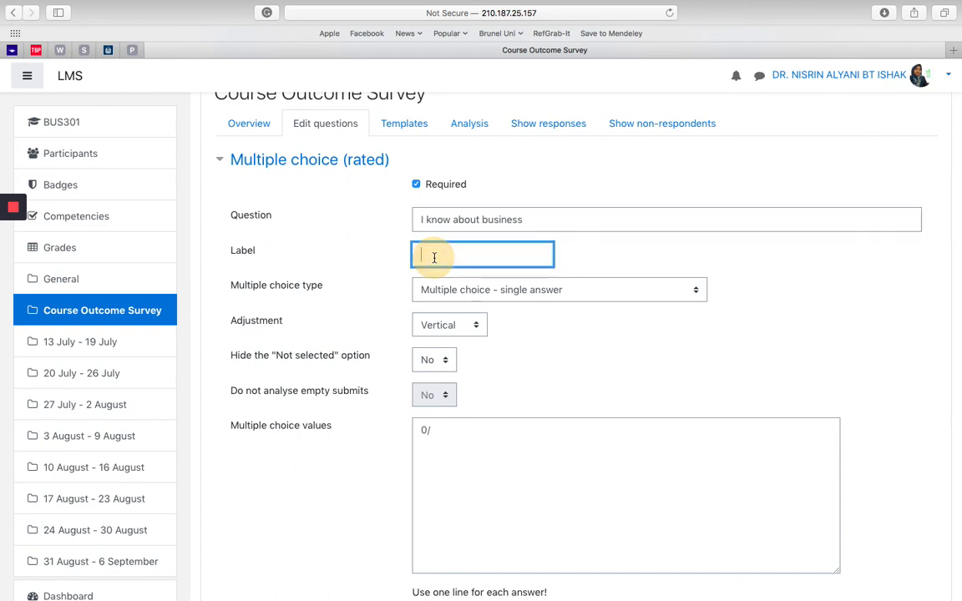
{"action": "type", "text": "CLO2"}
{"action": "left_click", "coordinate": [520, 290]}
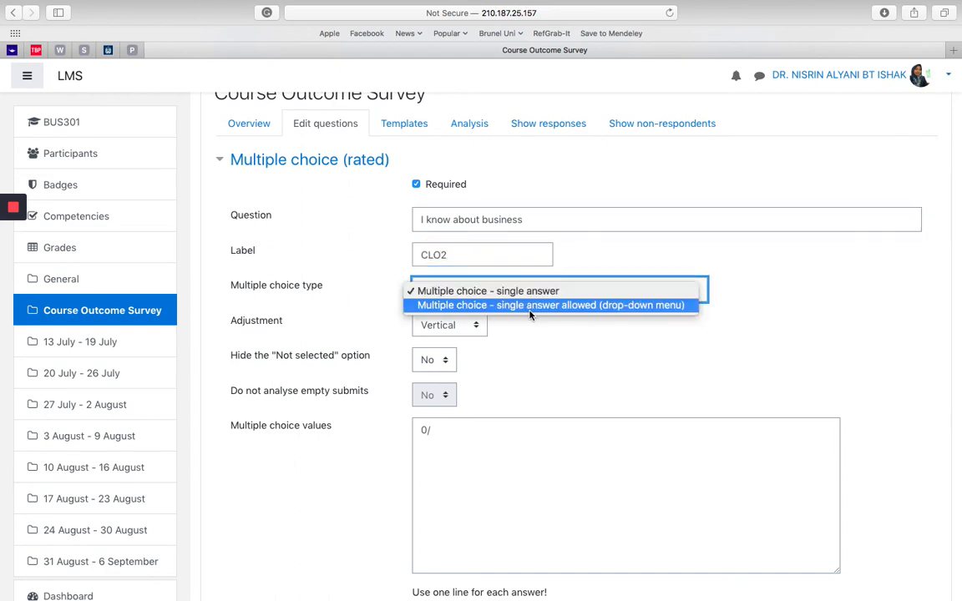
{"action": "left_click", "coordinate": [530, 311]}
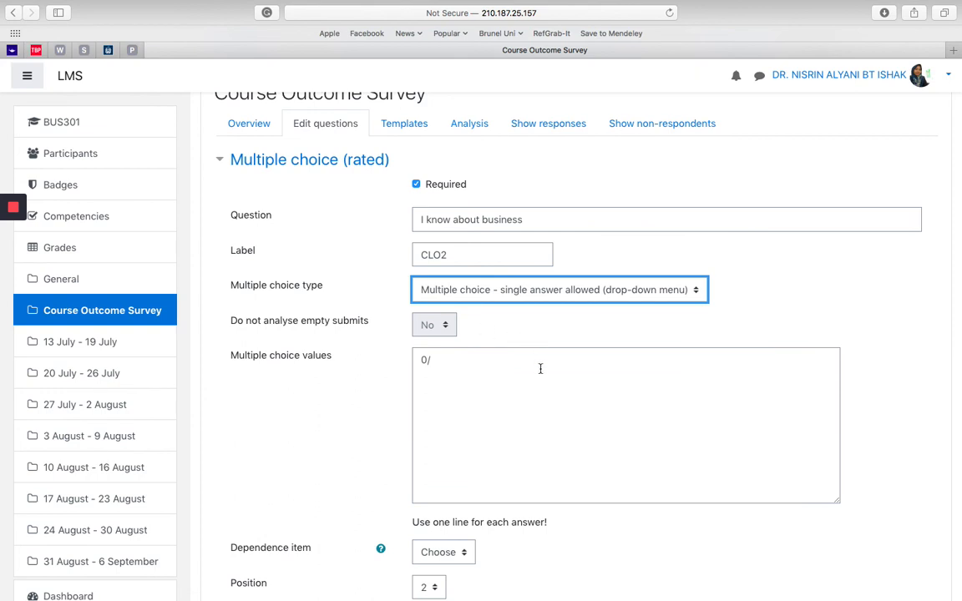
Step: Enter 1 to 5, one per line, as the CLO2 question's multiple choice values in place of the default, and save the question
{"action": "scroll", "coordinate": [530, 428], "scroll_direction": "down", "scroll_amount": 3}
{"action": "scroll", "coordinate": [531, 429], "scroll_direction": "down", "scroll_amount": 1}
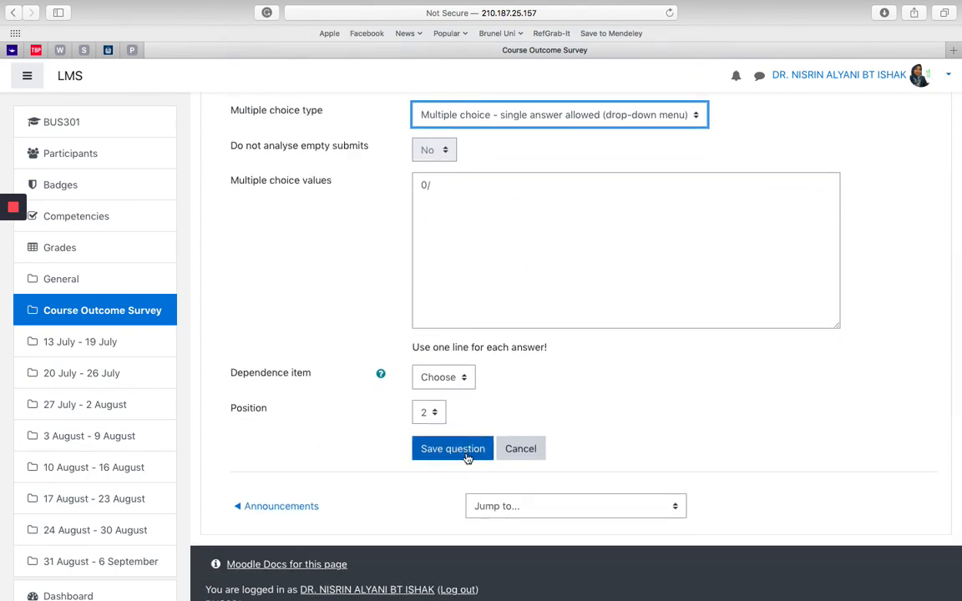
{"action": "left_click", "coordinate": [455, 187]}
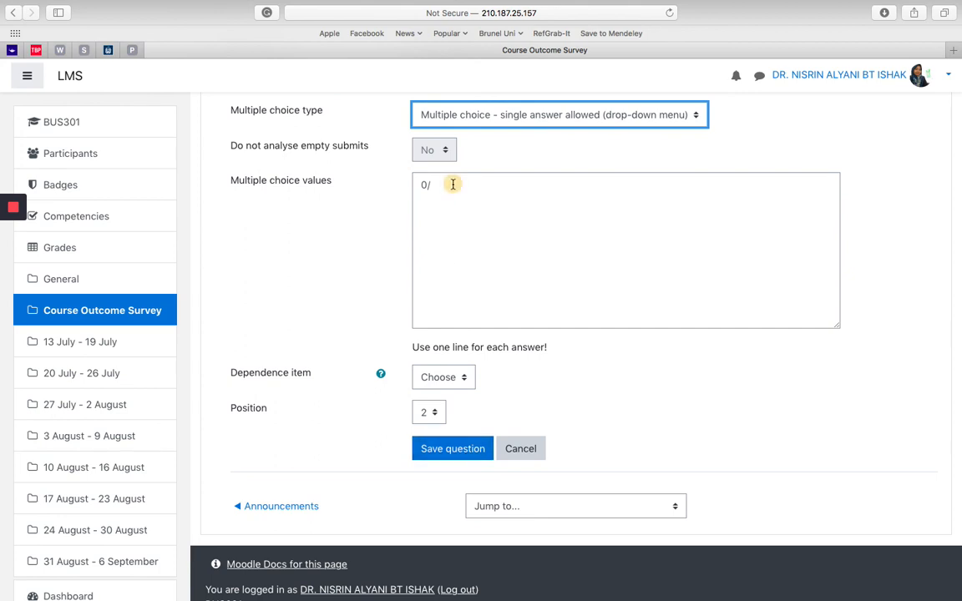
{"action": "key", "text": "BackSpace"}
{"action": "key", "text": "BackSpace"}
{"action": "type", "text": "1"}
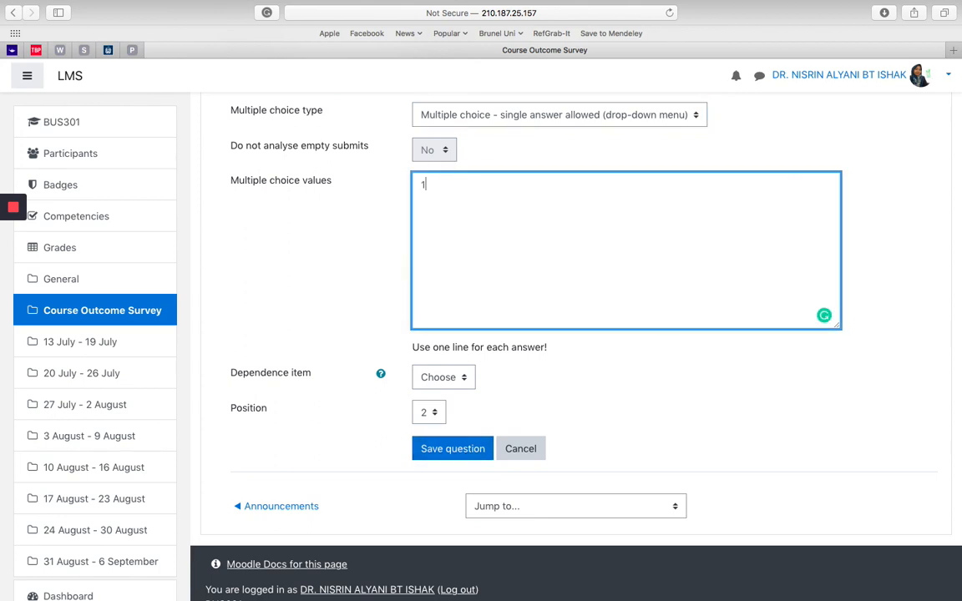
{"action": "key", "text": "Return"}
{"action": "type", "text": "2"}
{"action": "key", "text": "Return"}
{"action": "type", "text": "3"}
{"action": "key", "text": "Return"}
{"action": "type", "text": "4"}
{"action": "key", "text": "Return"}
{"action": "type", "text": "5"}
{"action": "left_click", "coordinate": [441, 450]}
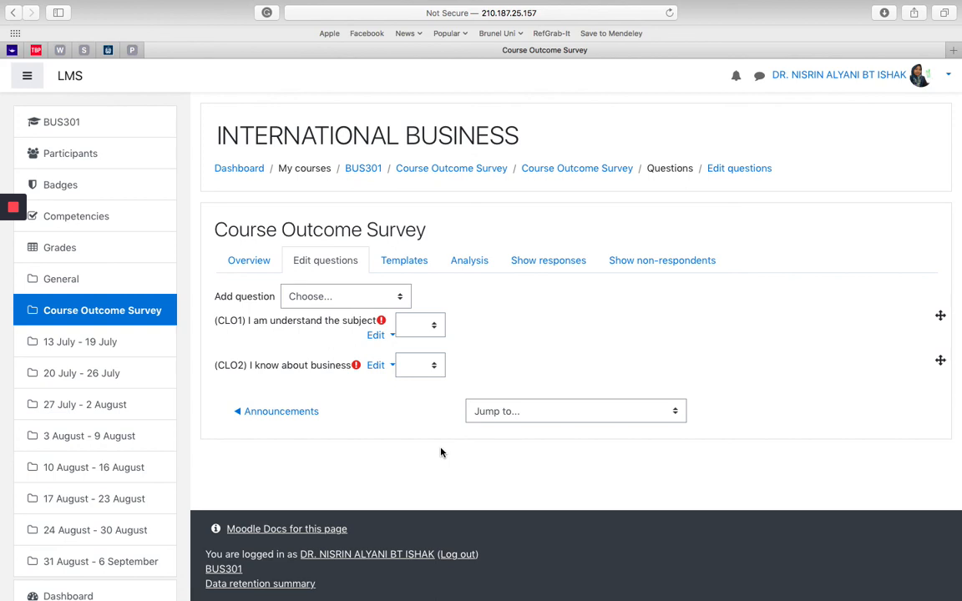
Step: Open the existing CLO1 question for editing
{"action": "left_click", "coordinate": [386, 335]}
{"action": "left_click", "coordinate": [365, 367]}
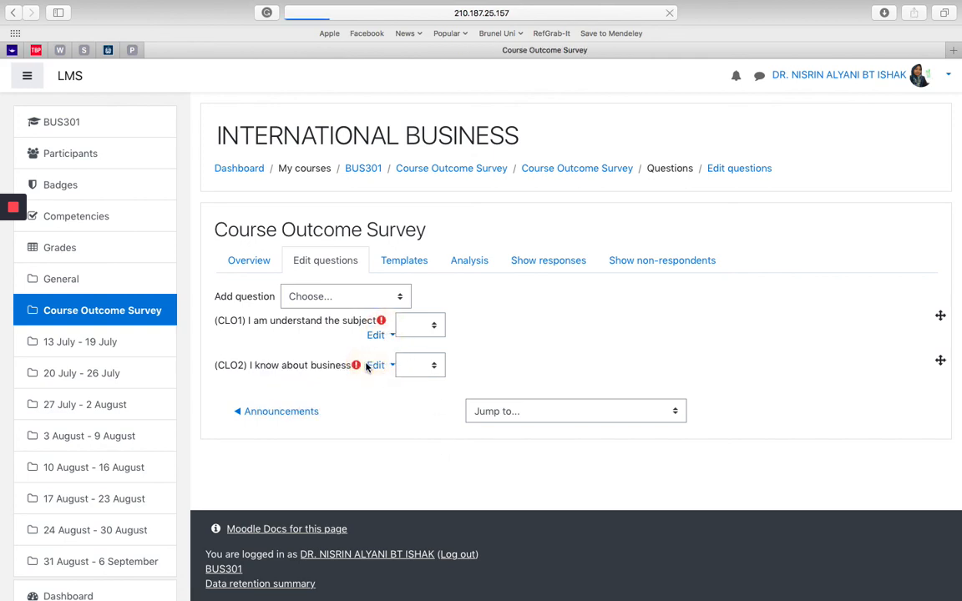
{"action": "scroll", "coordinate": [366, 367], "scroll_direction": "down", "scroll_amount": 5}
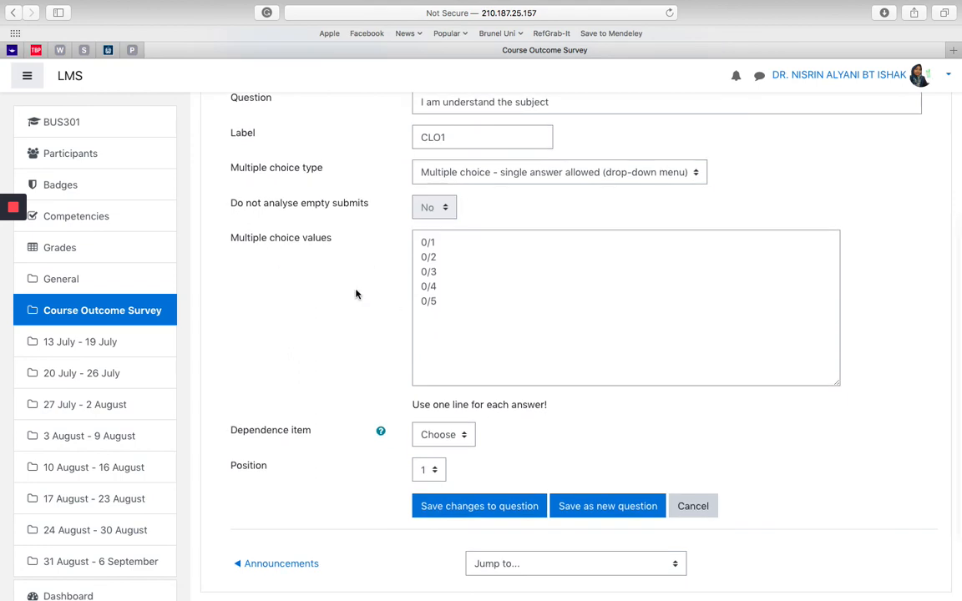
{"action": "scroll", "coordinate": [357, 293], "scroll_direction": "up", "scroll_amount": 3}
{"action": "scroll", "coordinate": [357, 292], "scroll_direction": "down", "scroll_amount": 1}
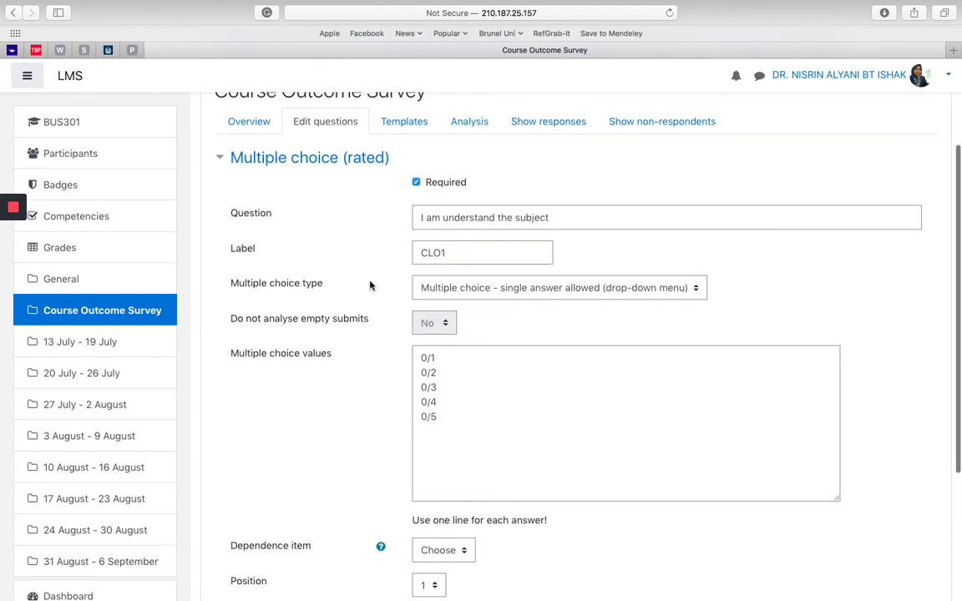
Step: Replace the question text with "I increase my knowledge on this subject"
{"action": "double_click", "coordinate": [524, 217]}
{"action": "triple_click", "coordinate": [524, 217]}
{"action": "key", "text": "BackSpace"}
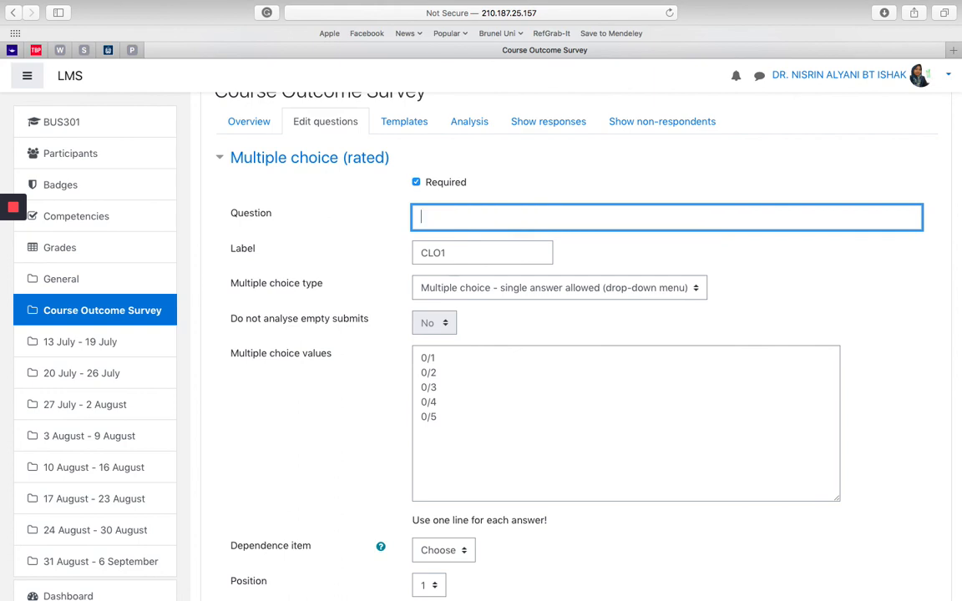
{"action": "type", "text": "I am"}
{"action": "key", "text": "BackSpace"}
{"action": "key", "text": "BackSpace"}
{"action": "key", "text": "BackSpace"}
{"action": "type", "text": "increase my knowledge "}
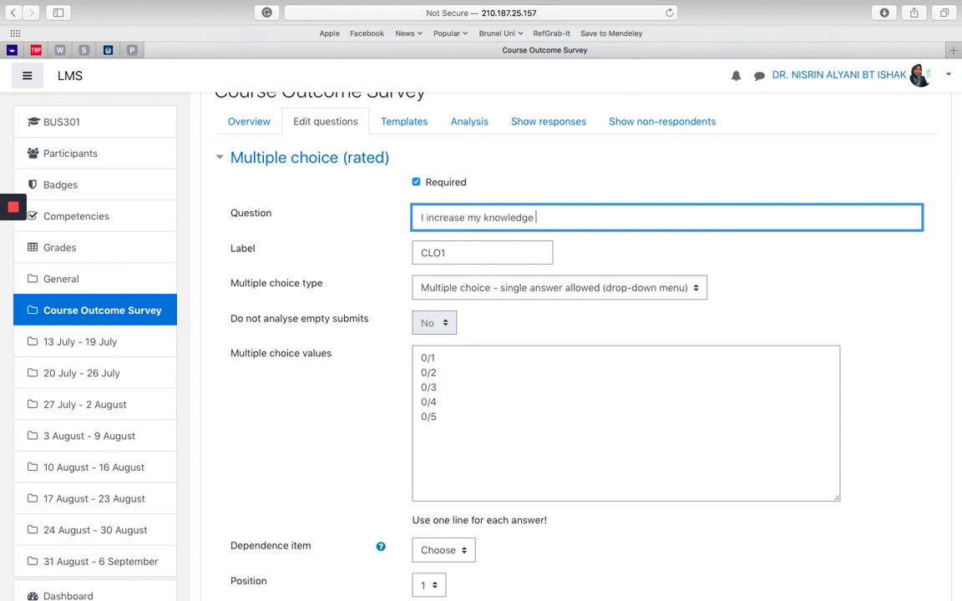
{"action": "type", "text": "on this subject"}
Step: Change the question's label to CLO3
{"action": "left_click", "coordinate": [490, 253]}
{"action": "key", "text": "BackSpace"}
{"action": "type", "text": "3"}
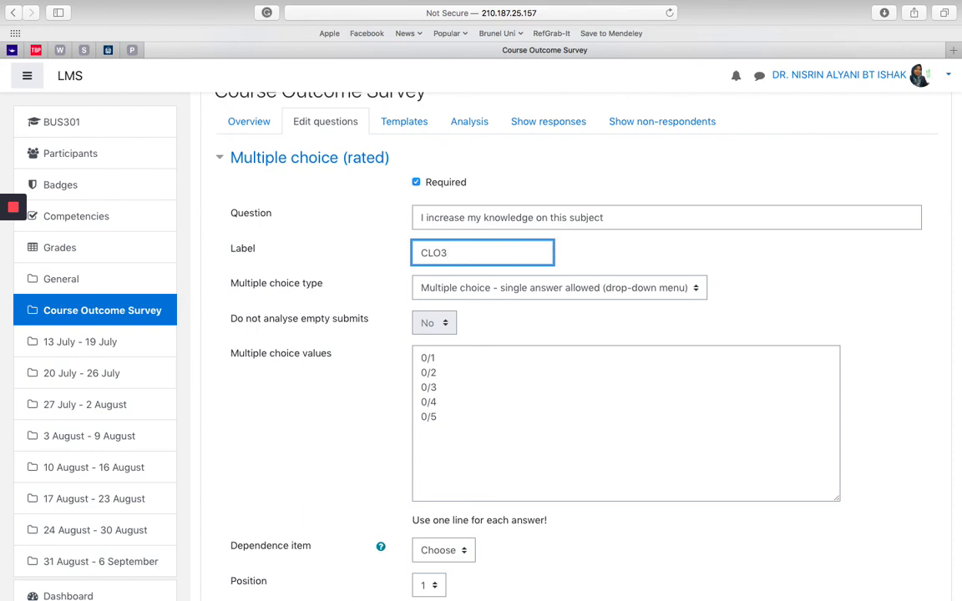
Step: Set the question's position to 2 and save it as a new question
{"action": "scroll", "coordinate": [418, 421], "scroll_direction": "down", "scroll_amount": 5}
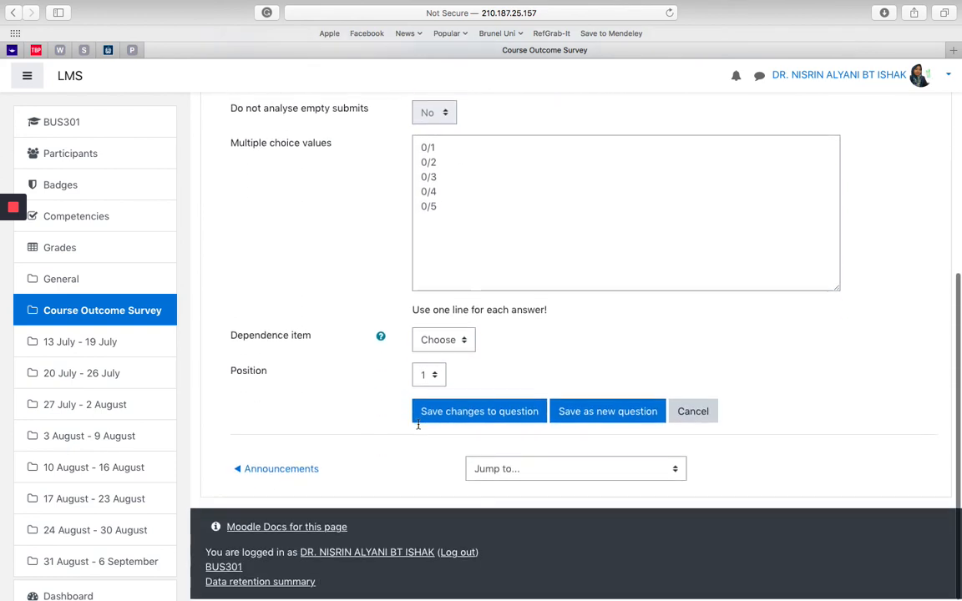
{"action": "left_click", "coordinate": [429, 378]}
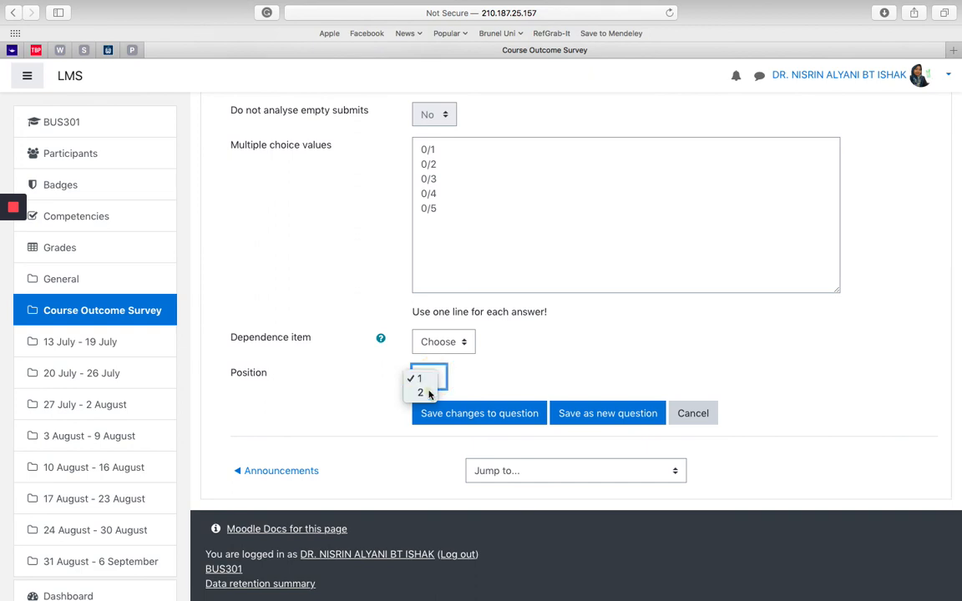
{"action": "left_click", "coordinate": [428, 393]}
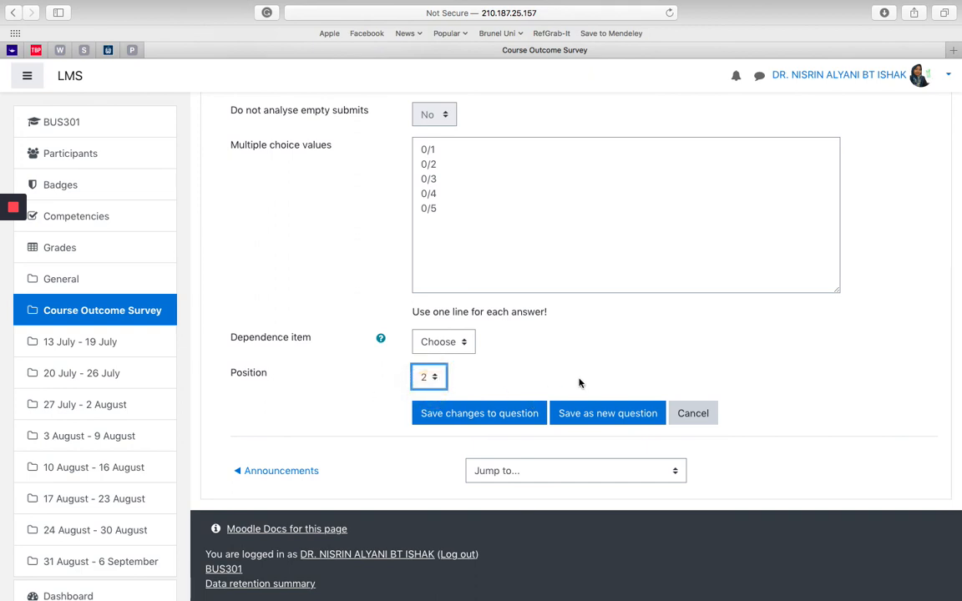
{"action": "left_click", "coordinate": [612, 415]}
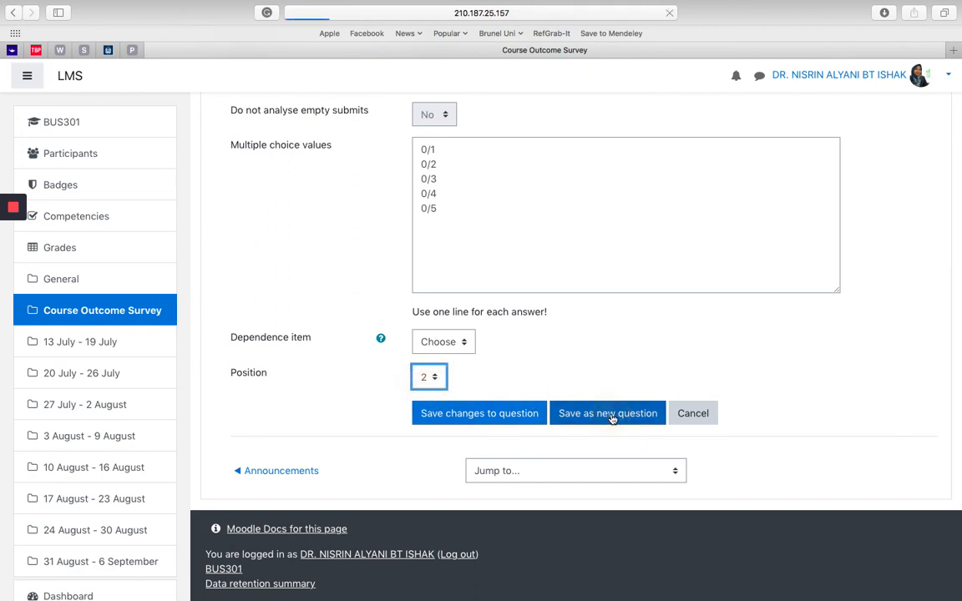